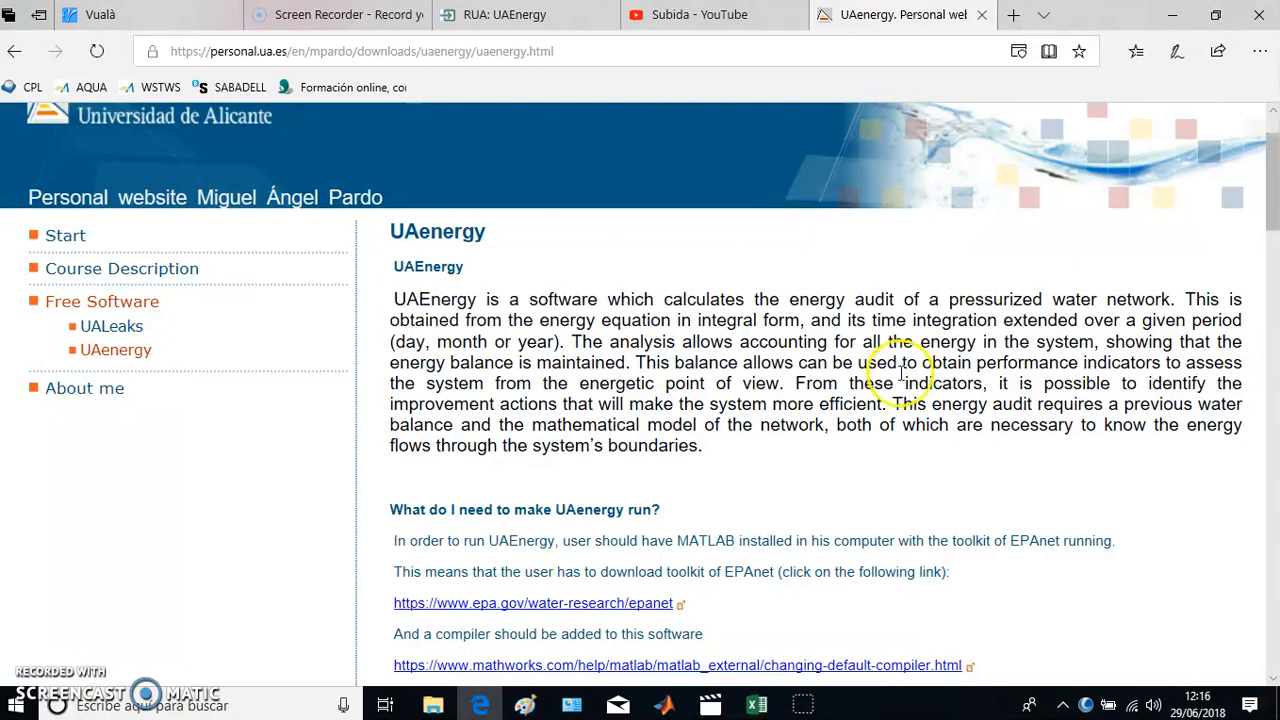
- Read through the UAEnergy page's requirements, download instructions, working description, sample audit output and citation
{"action": "scroll", "coordinate": [733, 370], "scroll_direction": "down", "scroll_amount": 1}
{"action": "scroll", "coordinate": [733, 370], "scroll_direction": "down", "scroll_amount": 9}
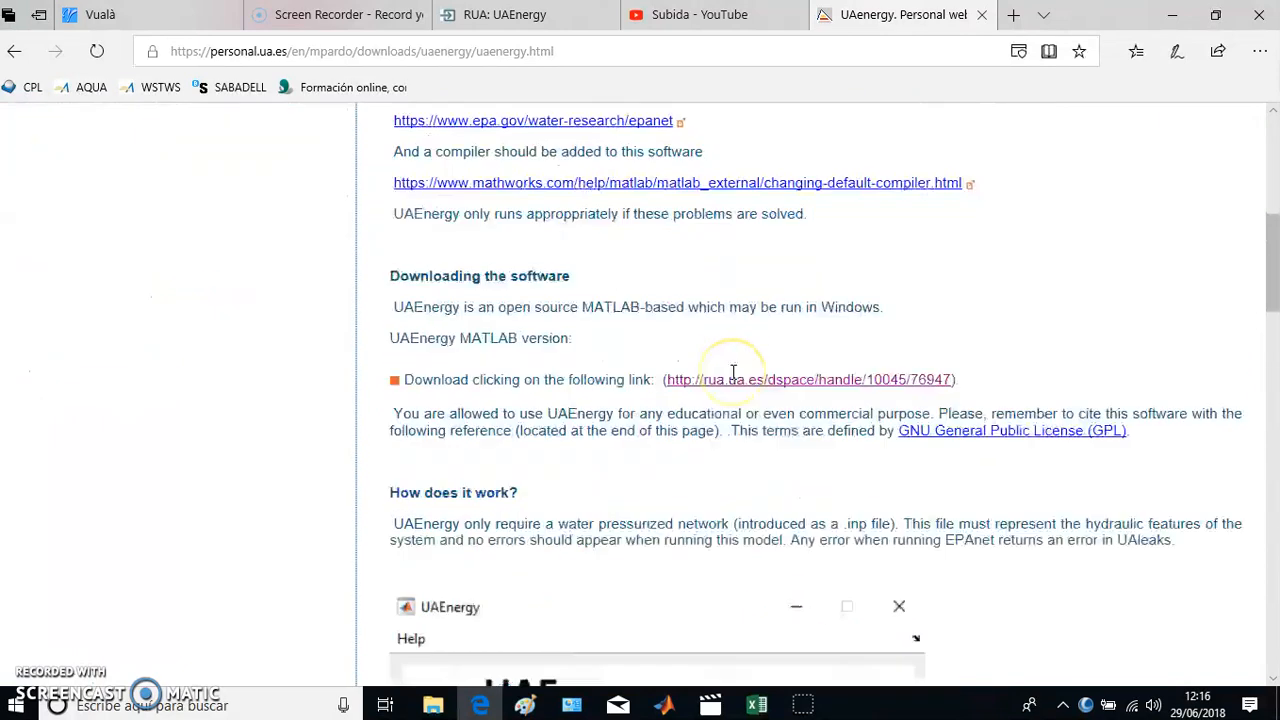
{"action": "scroll", "coordinate": [733, 372], "scroll_direction": "up", "scroll_amount": 4}
{"action": "scroll", "coordinate": [733, 375], "scroll_direction": "up", "scroll_amount": 4}
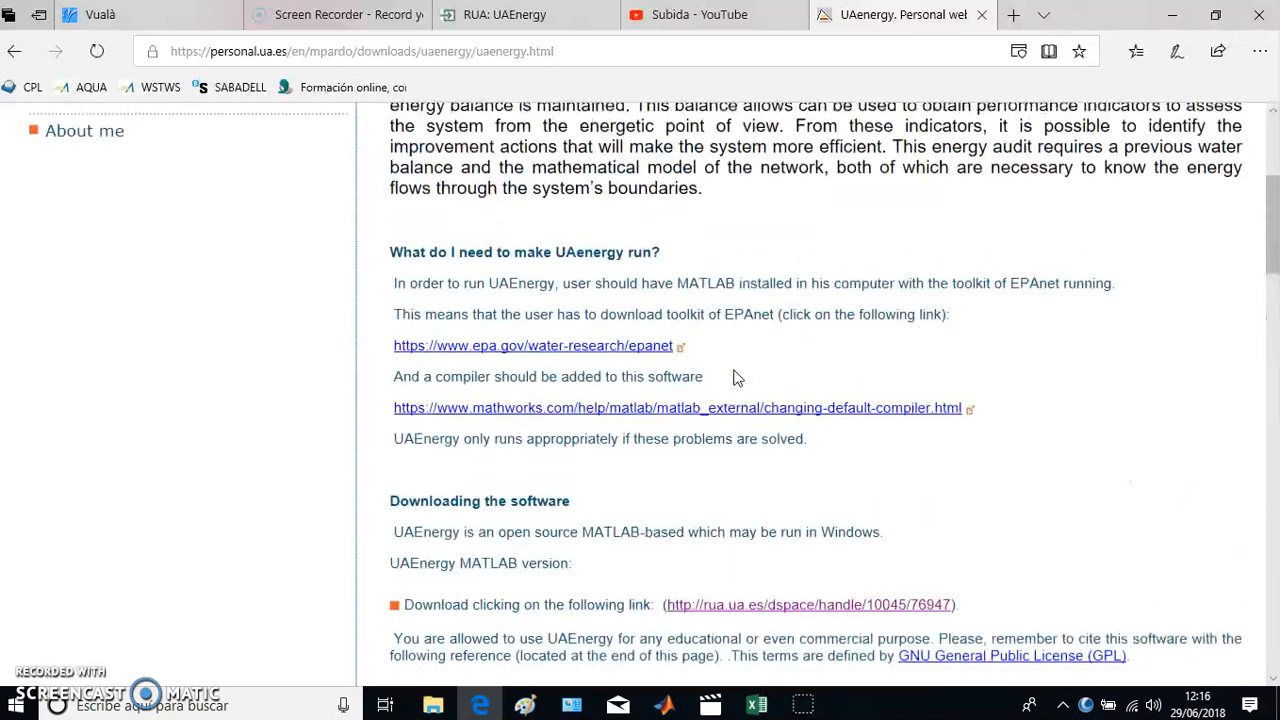
{"action": "scroll", "coordinate": [784, 310], "scroll_direction": "down", "scroll_amount": 1}
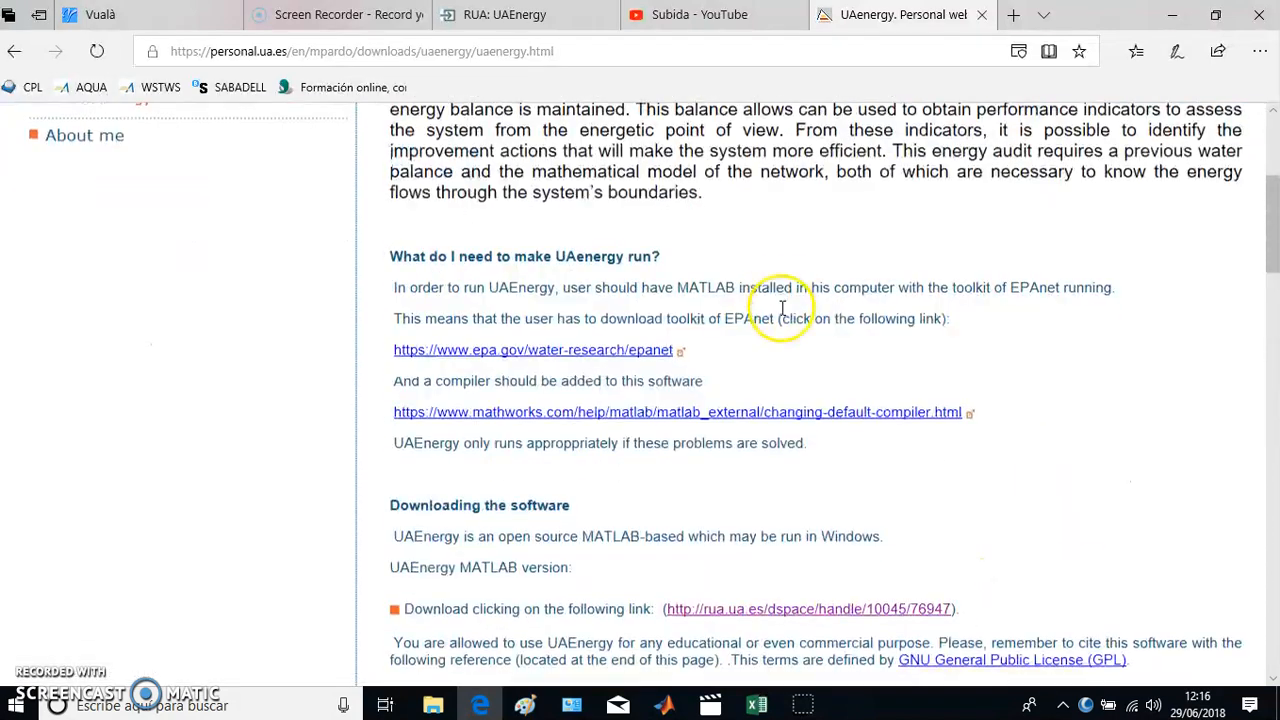
{"action": "scroll", "coordinate": [771, 243], "scroll_direction": "up", "scroll_amount": 3}
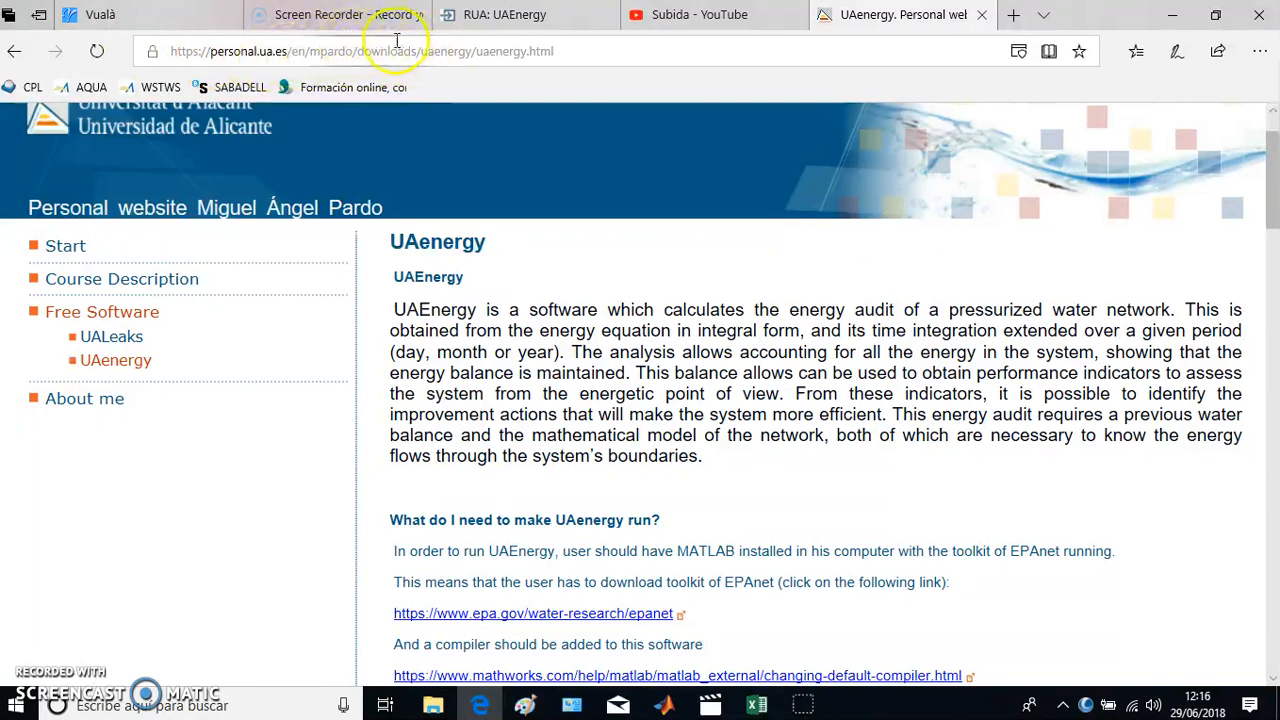
{"action": "scroll", "coordinate": [643, 280], "scroll_direction": "down", "scroll_amount": 1}
{"action": "scroll", "coordinate": [643, 295], "scroll_direction": "down", "scroll_amount": 4}
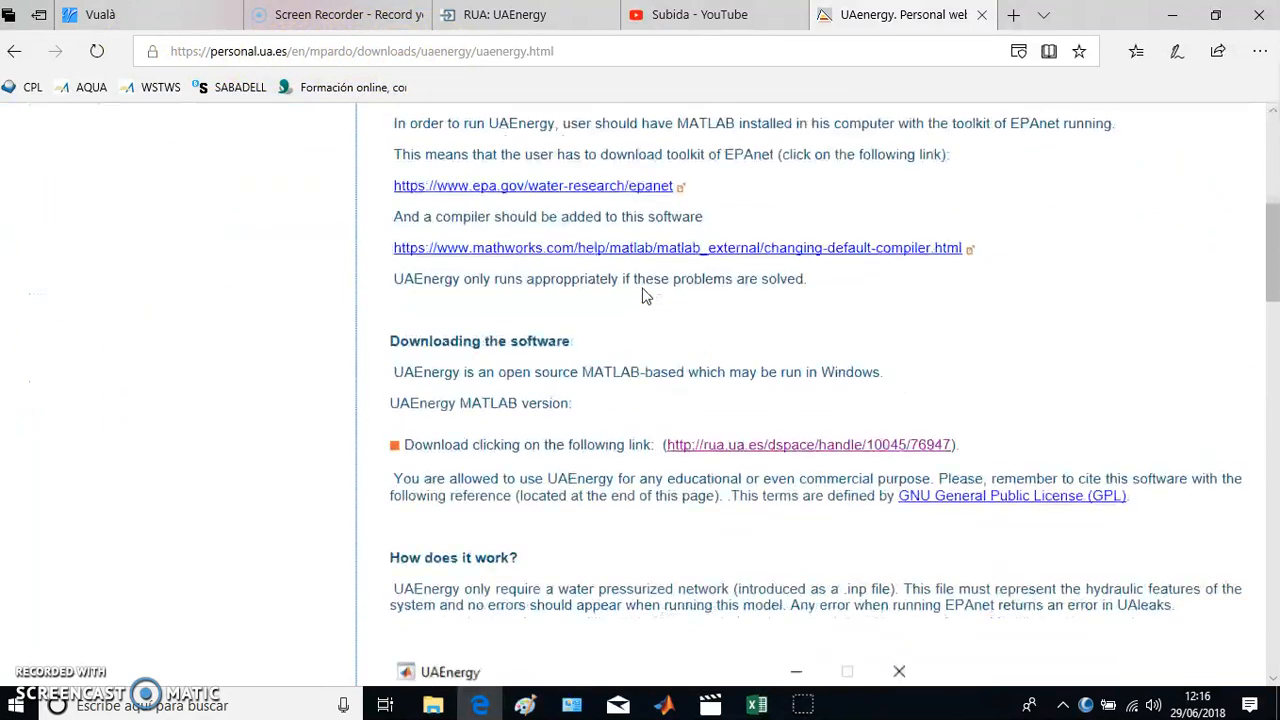
{"action": "scroll", "coordinate": [643, 295], "scroll_direction": "down", "scroll_amount": 15}
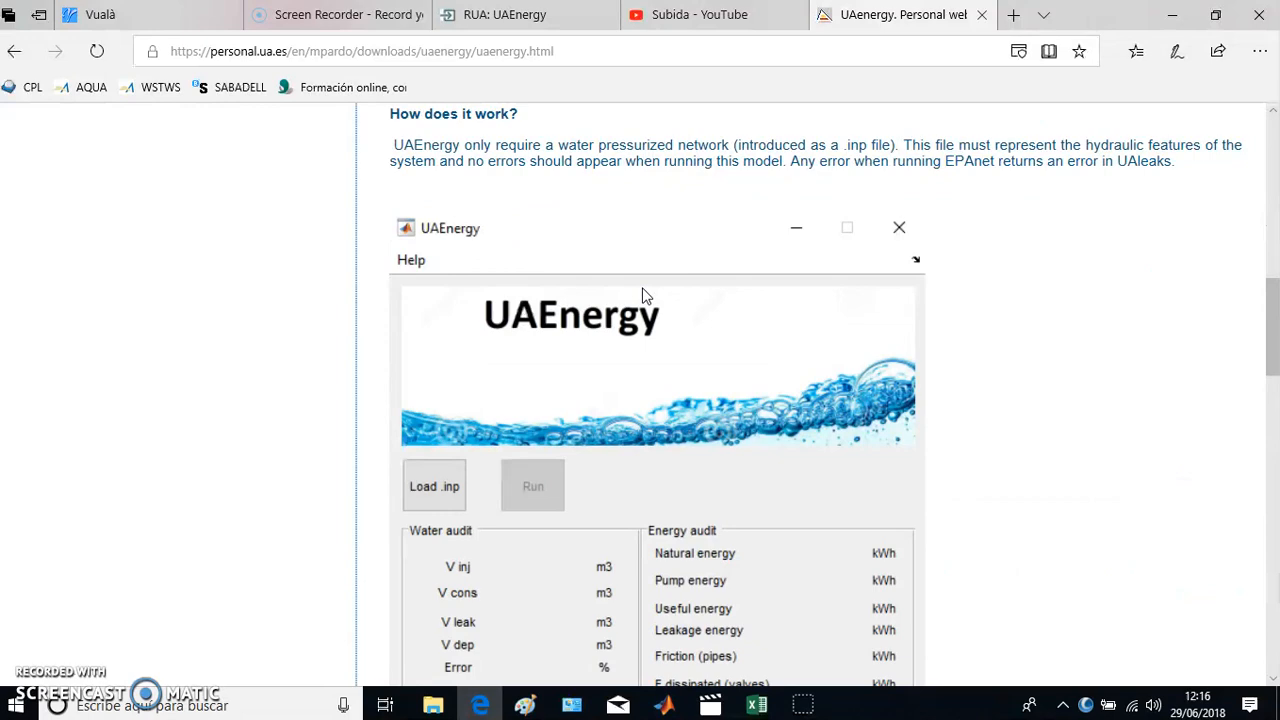
{"action": "scroll", "coordinate": [643, 295], "scroll_direction": "down", "scroll_amount": 8}
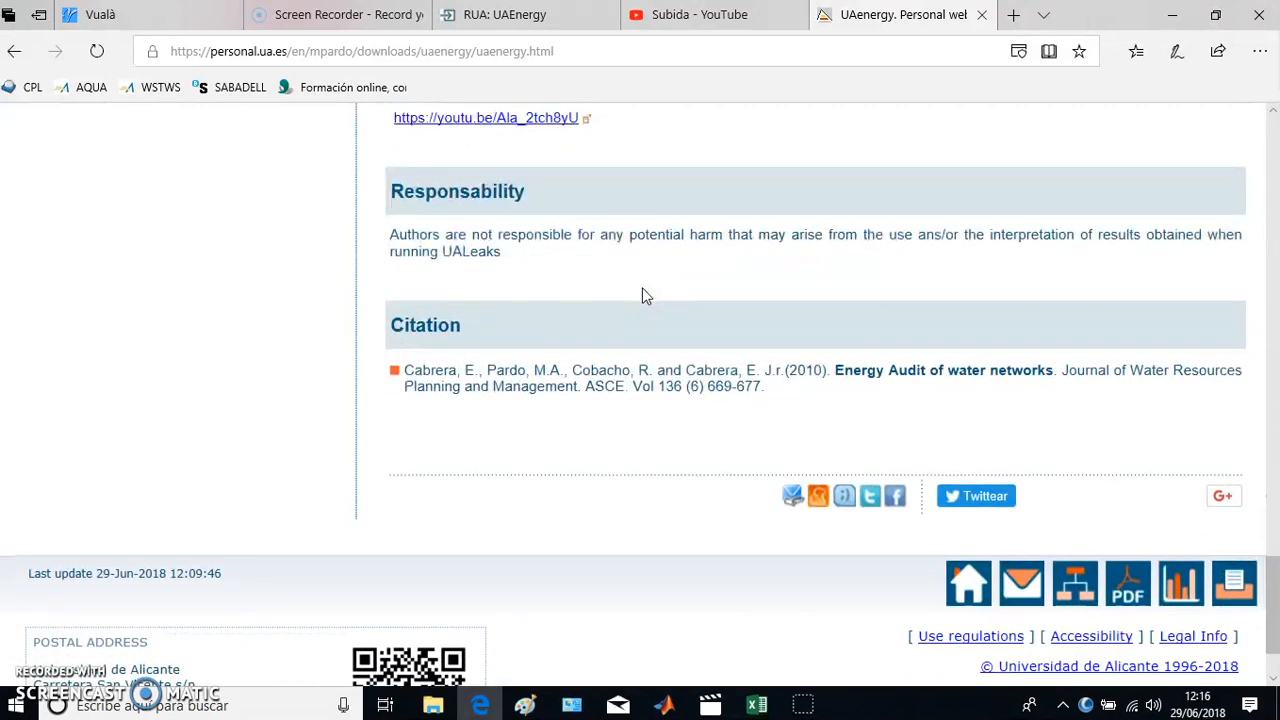
{"action": "scroll", "coordinate": [643, 295], "scroll_direction": "up", "scroll_amount": 3}
{"action": "scroll", "coordinate": [643, 289], "scroll_direction": "up", "scroll_amount": 12}
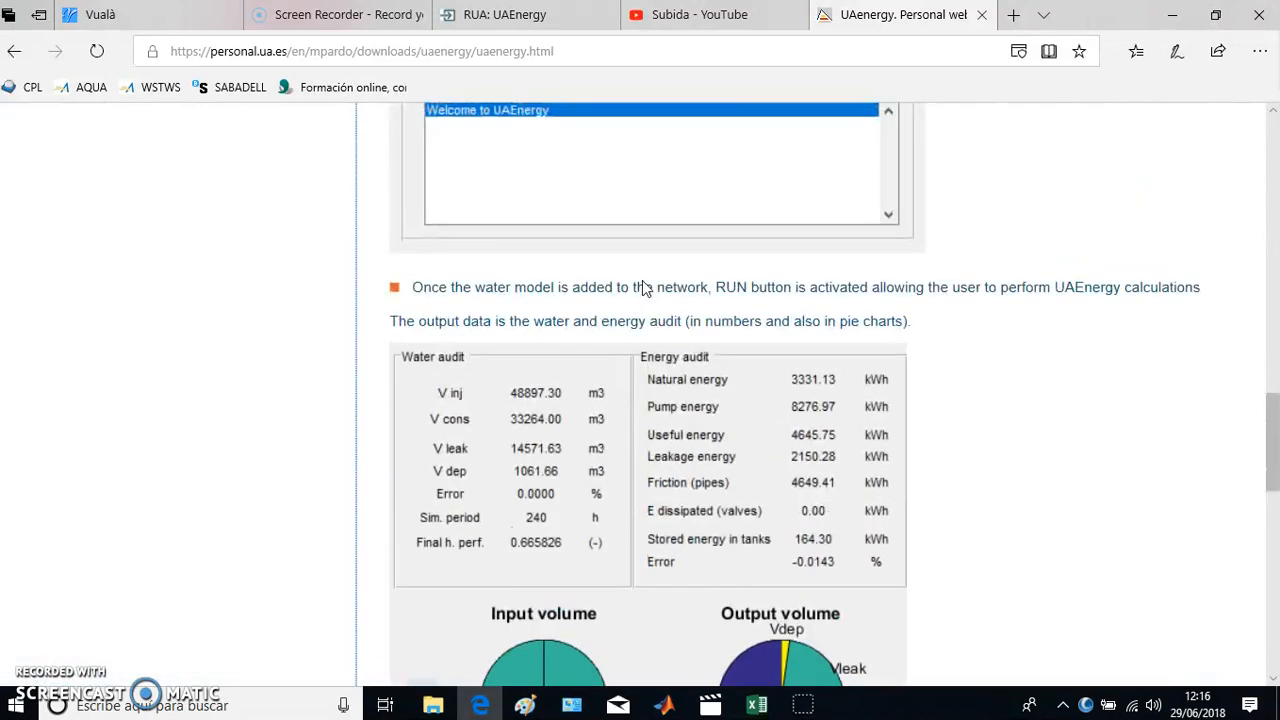
{"action": "scroll", "coordinate": [642, 280], "scroll_direction": "up", "scroll_amount": 2}
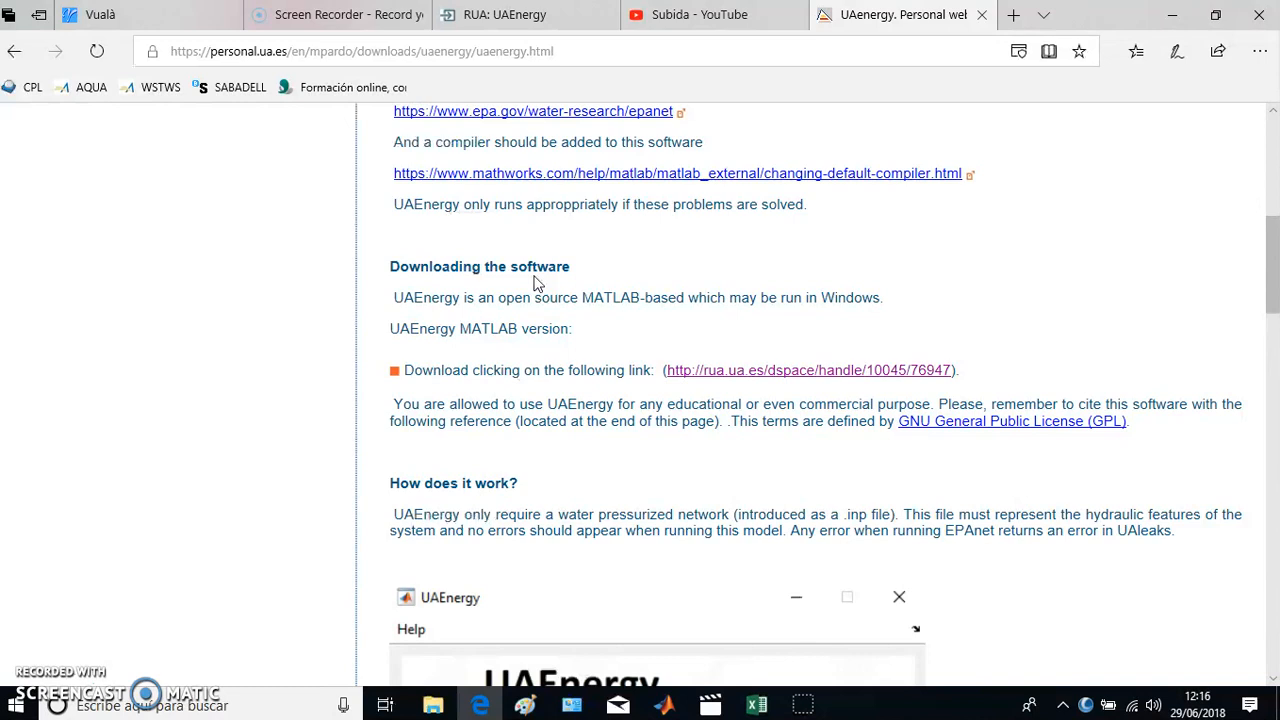
{"action": "scroll", "coordinate": [534, 284], "scroll_direction": "up", "scroll_amount": 3}
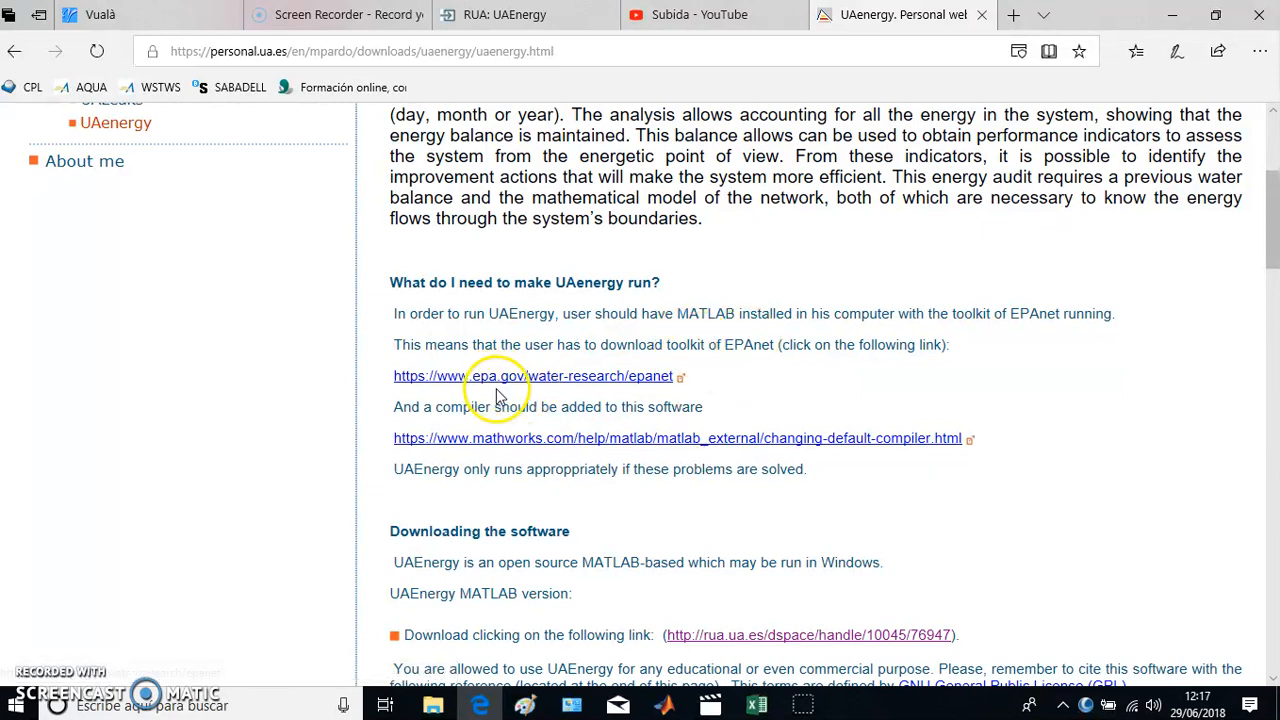
- Open the rua.ua.es download link for the MATLAB version and locate RUNENERGY.rar among the record's files
{"action": "scroll", "coordinate": [766, 365], "scroll_direction": "down", "scroll_amount": 2}
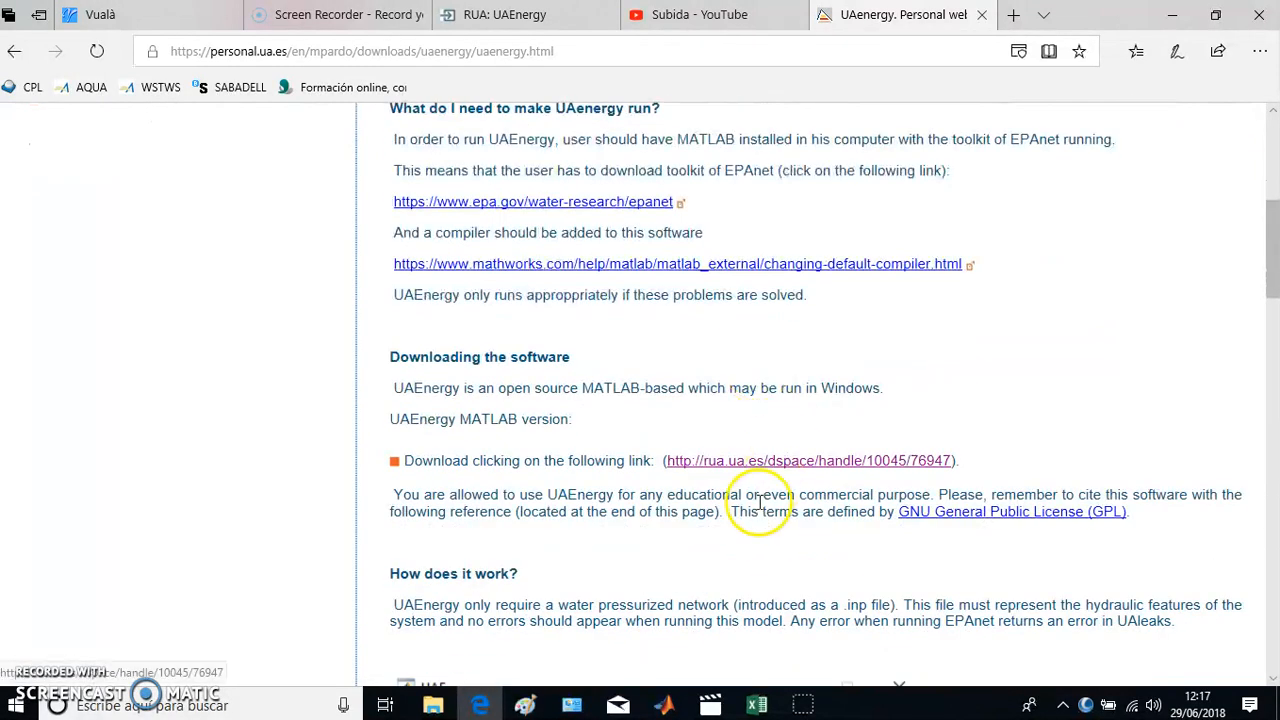
{"action": "left_click", "coordinate": [712, 472]}
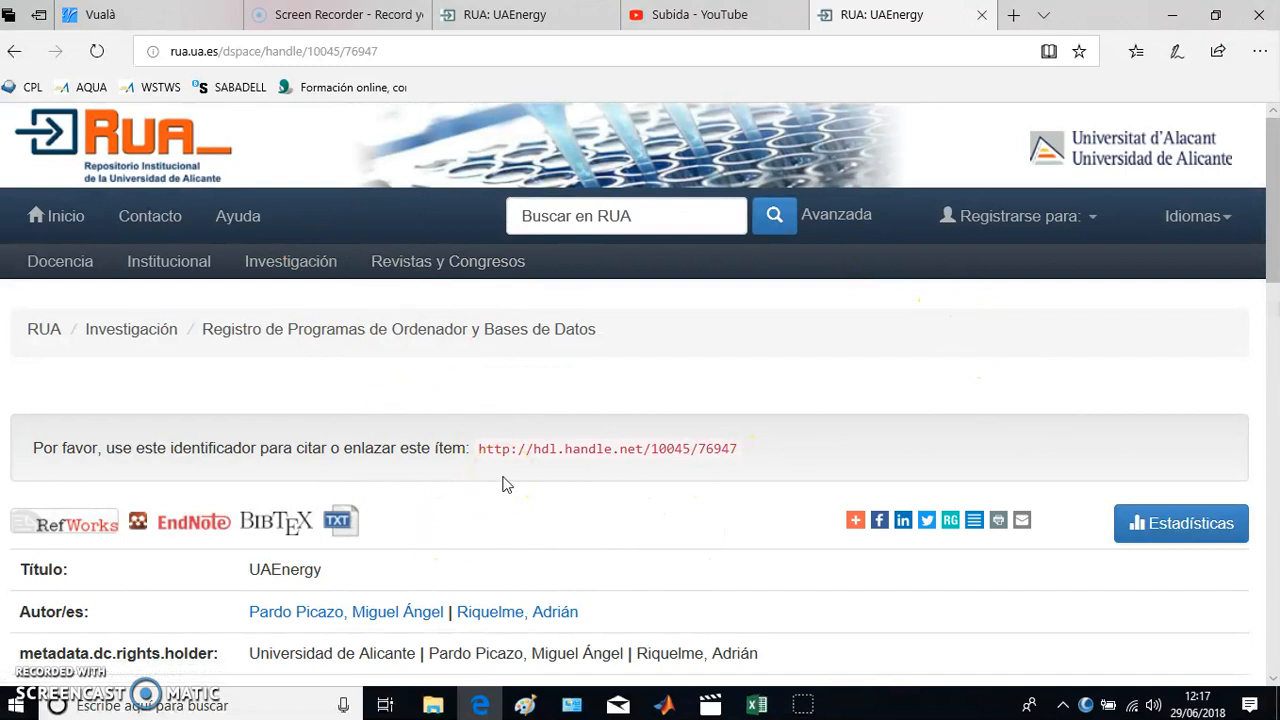
{"action": "scroll", "coordinate": [510, 485], "scroll_direction": "down", "scroll_amount": 3}
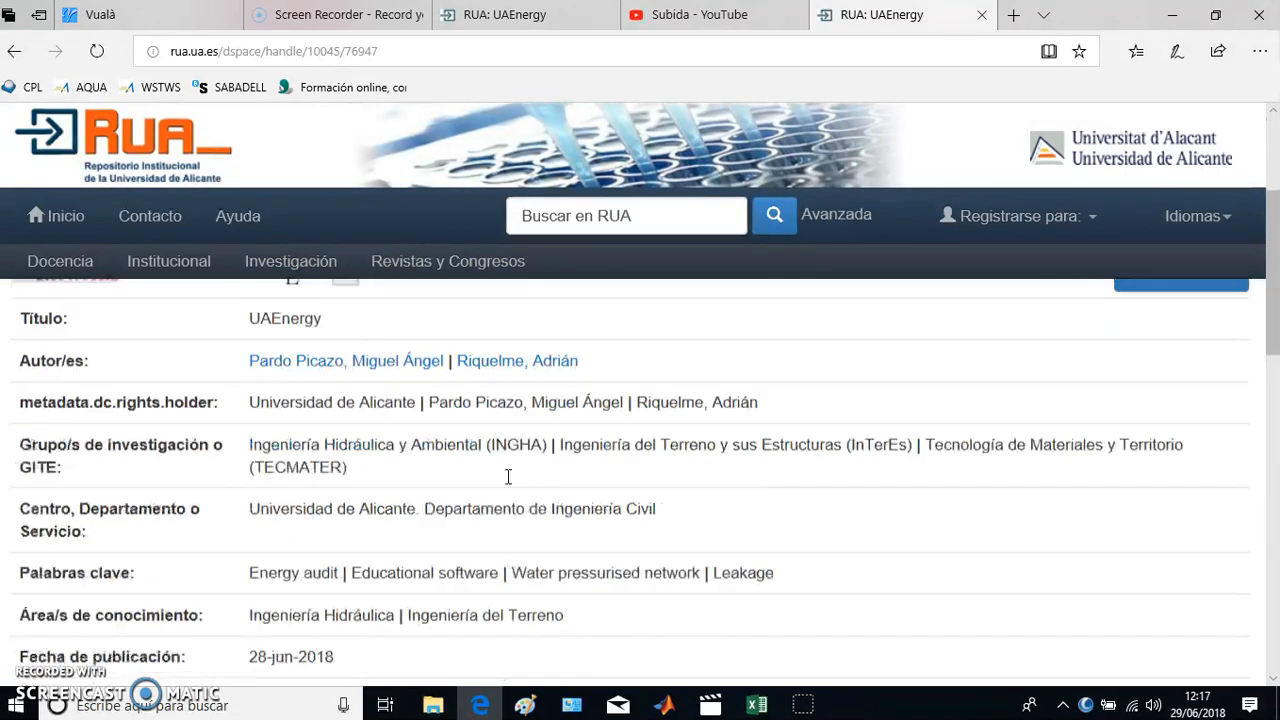
{"action": "left_click", "coordinate": [530, 470]}
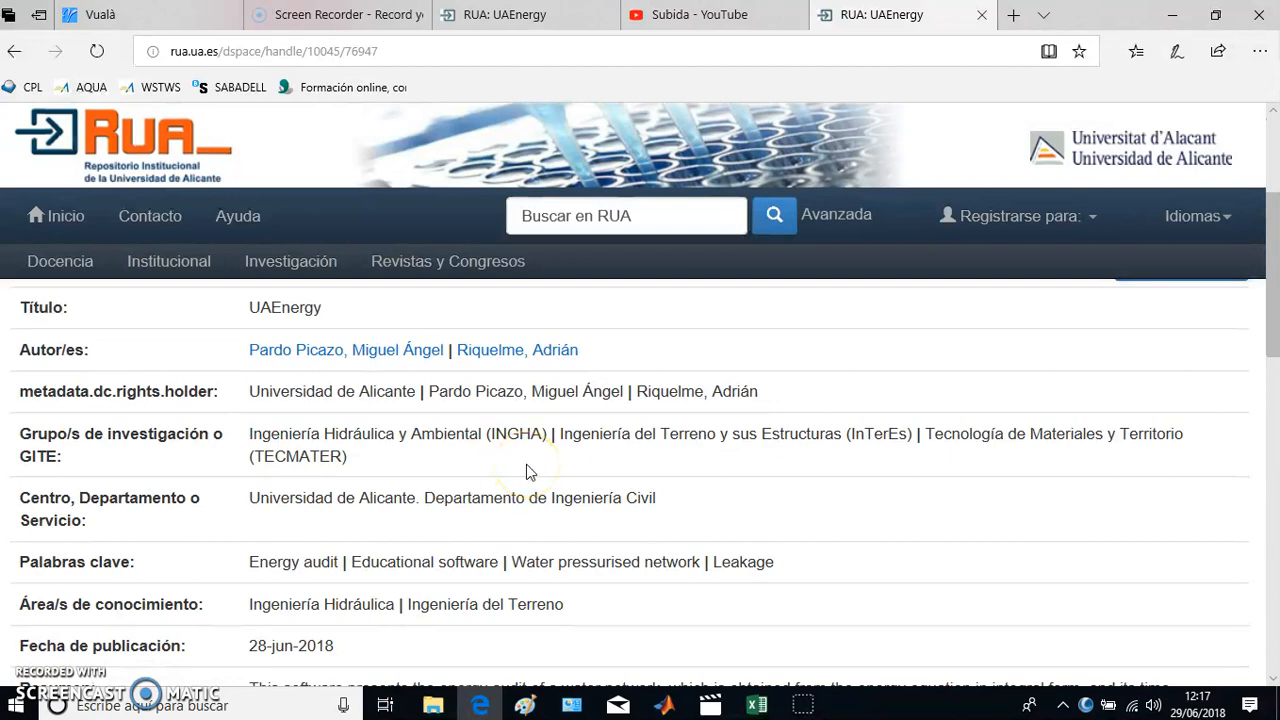
{"action": "scroll", "coordinate": [530, 465], "scroll_direction": "down", "scroll_amount": 10}
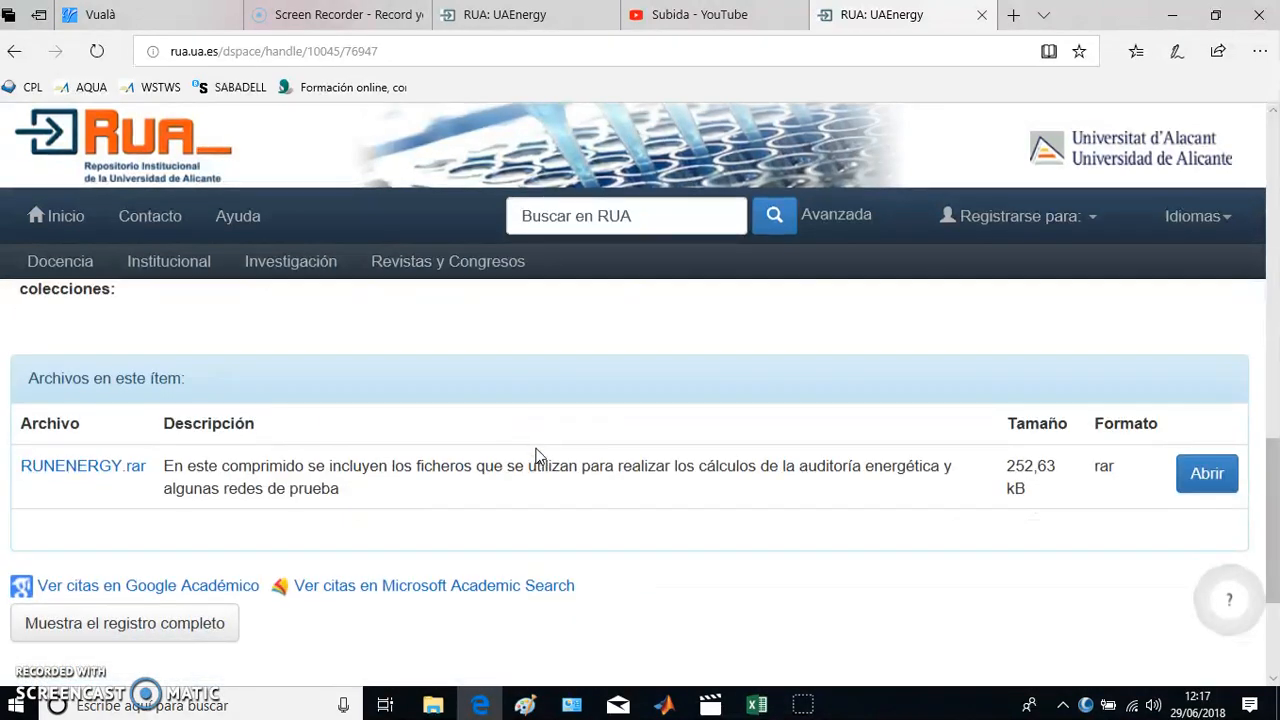
{"action": "scroll", "coordinate": [537, 455], "scroll_direction": "down", "scroll_amount": 1}
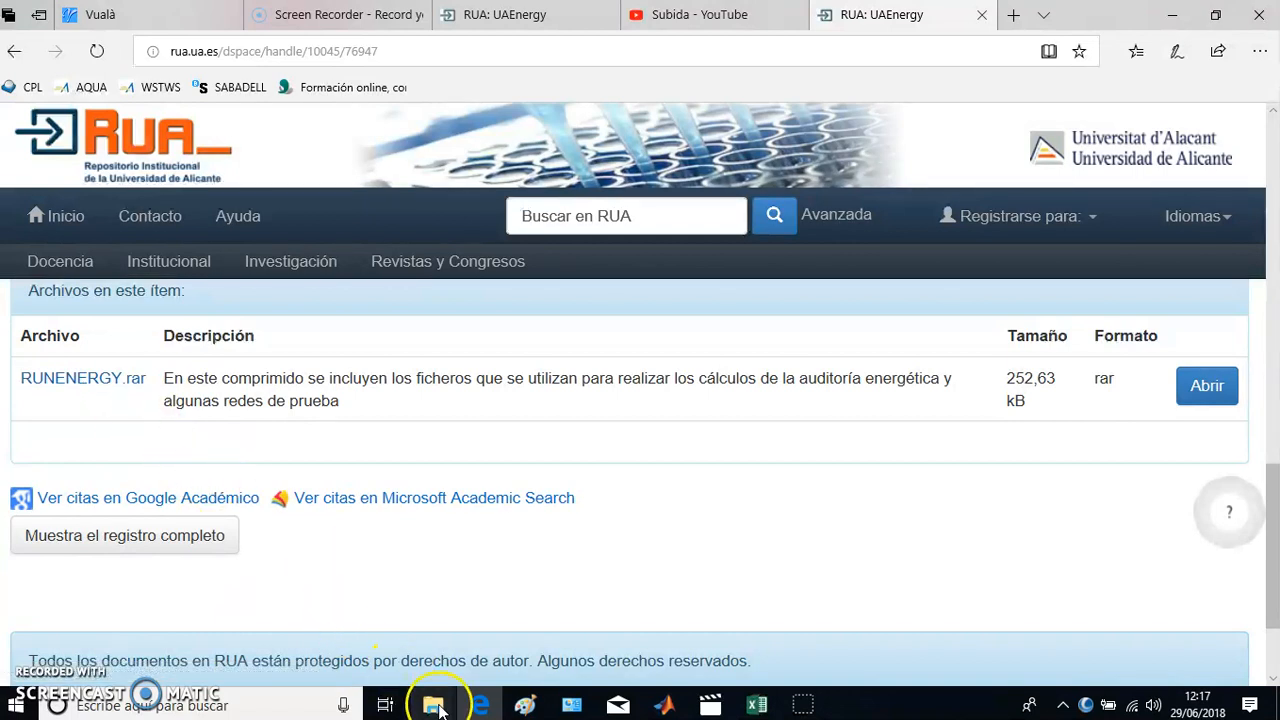
- Switch to File Explorer and open the RUNENERGY folder inside MATLAB on the local disk C:
{"action": "mouse_move", "coordinate": [433, 703]}
{"action": "left_click", "coordinate": [496, 660]}
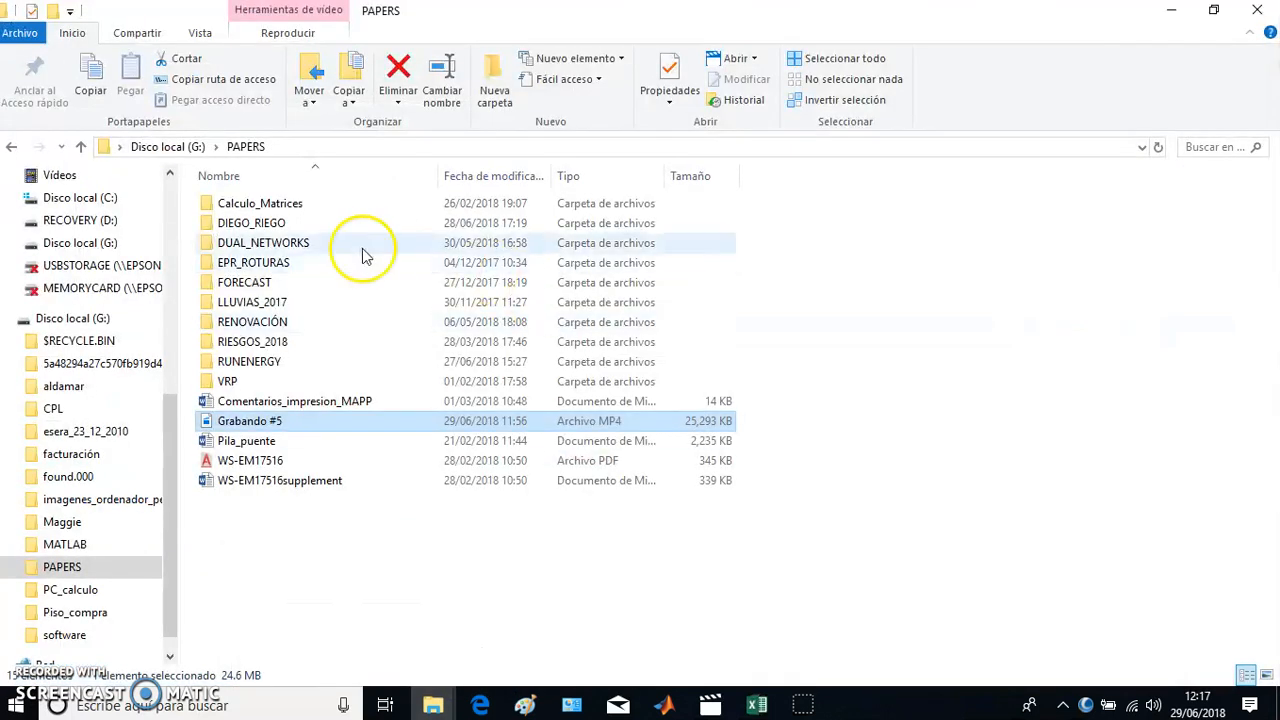
{"action": "left_click", "coordinate": [75, 318]}
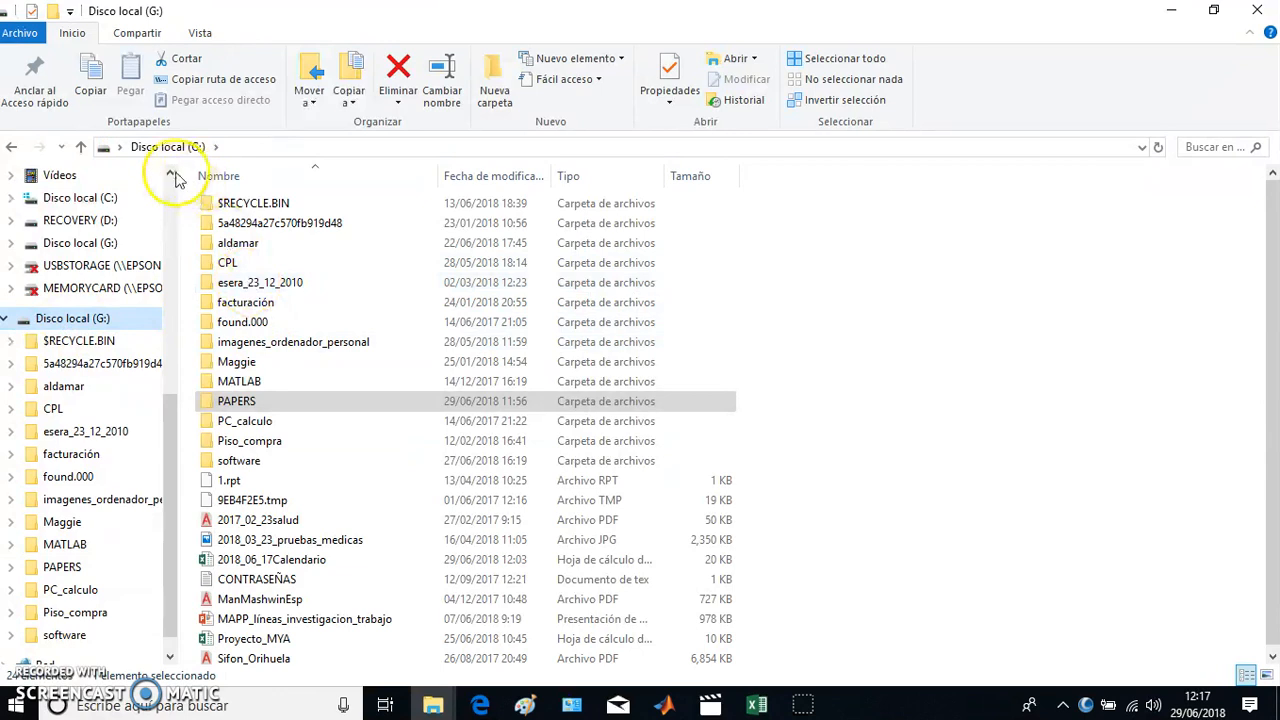
{"action": "scroll", "coordinate": [100, 431], "scroll_direction": "down", "scroll_amount": 1}
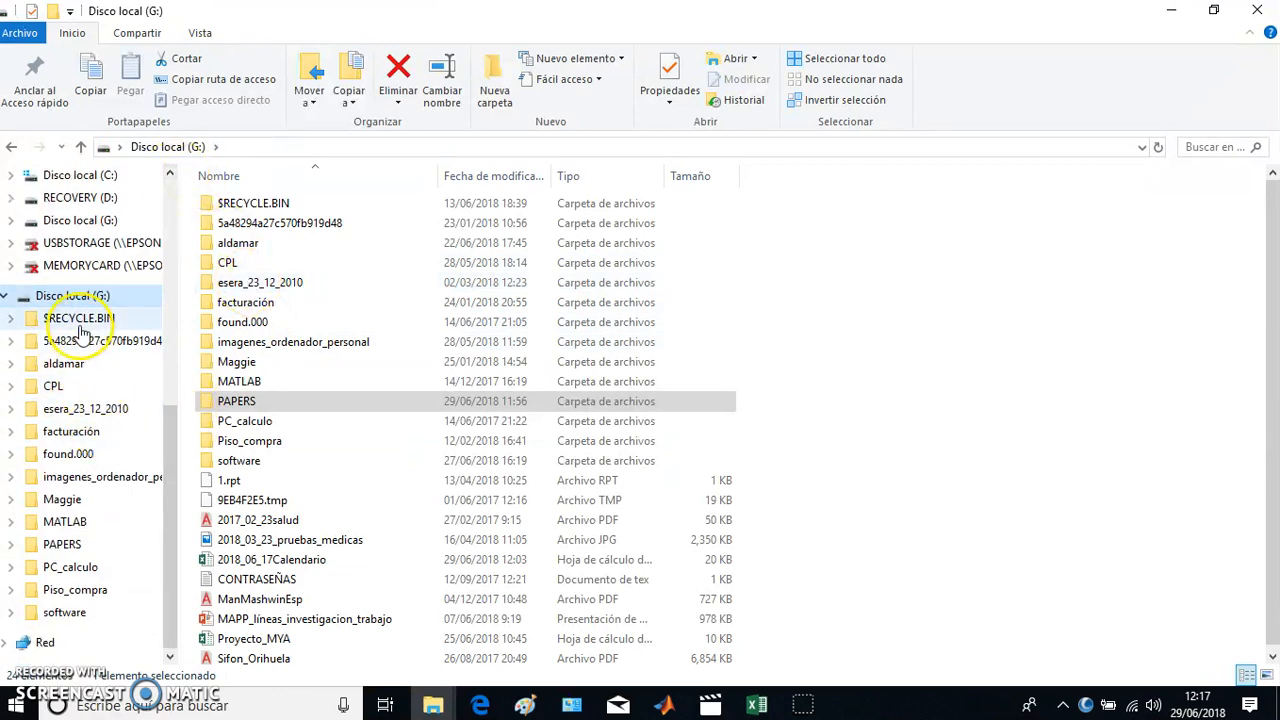
{"action": "scroll", "coordinate": [88, 325], "scroll_direction": "up", "scroll_amount": 2}
{"action": "left_click", "coordinate": [101, 271]}
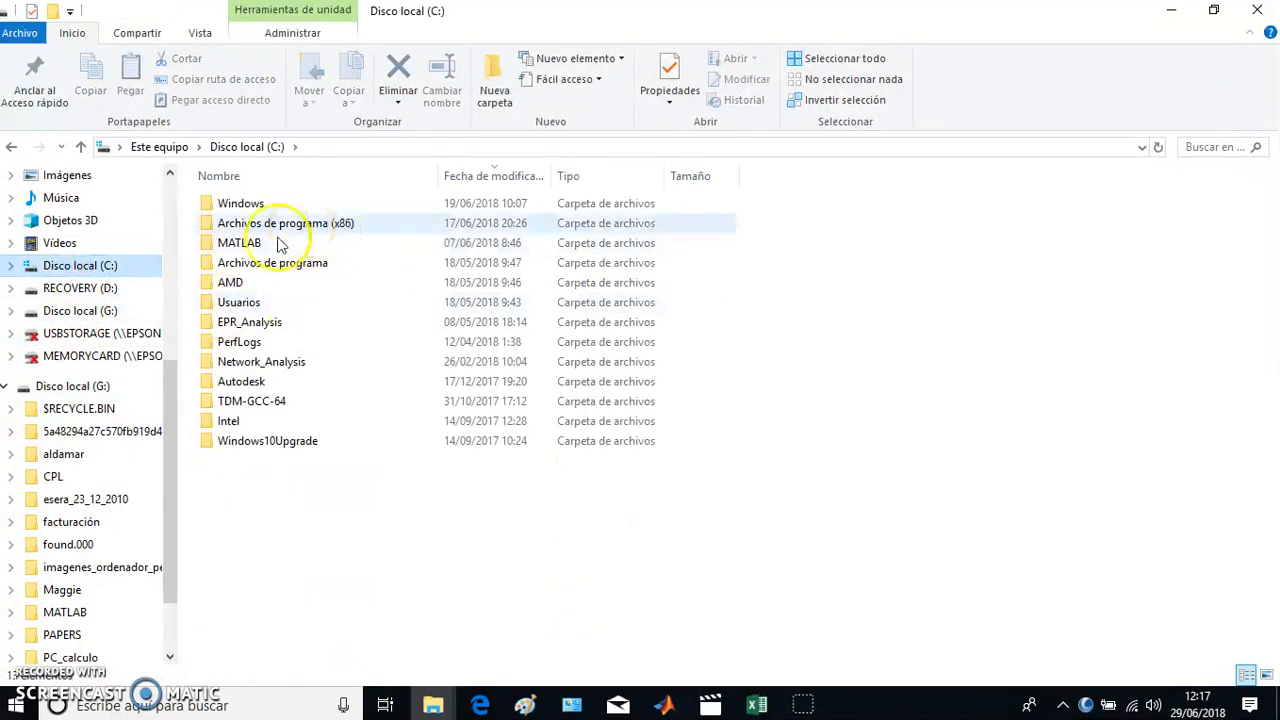
{"action": "double_click", "coordinate": [243, 245]}
{"action": "double_click", "coordinate": [245, 341]}
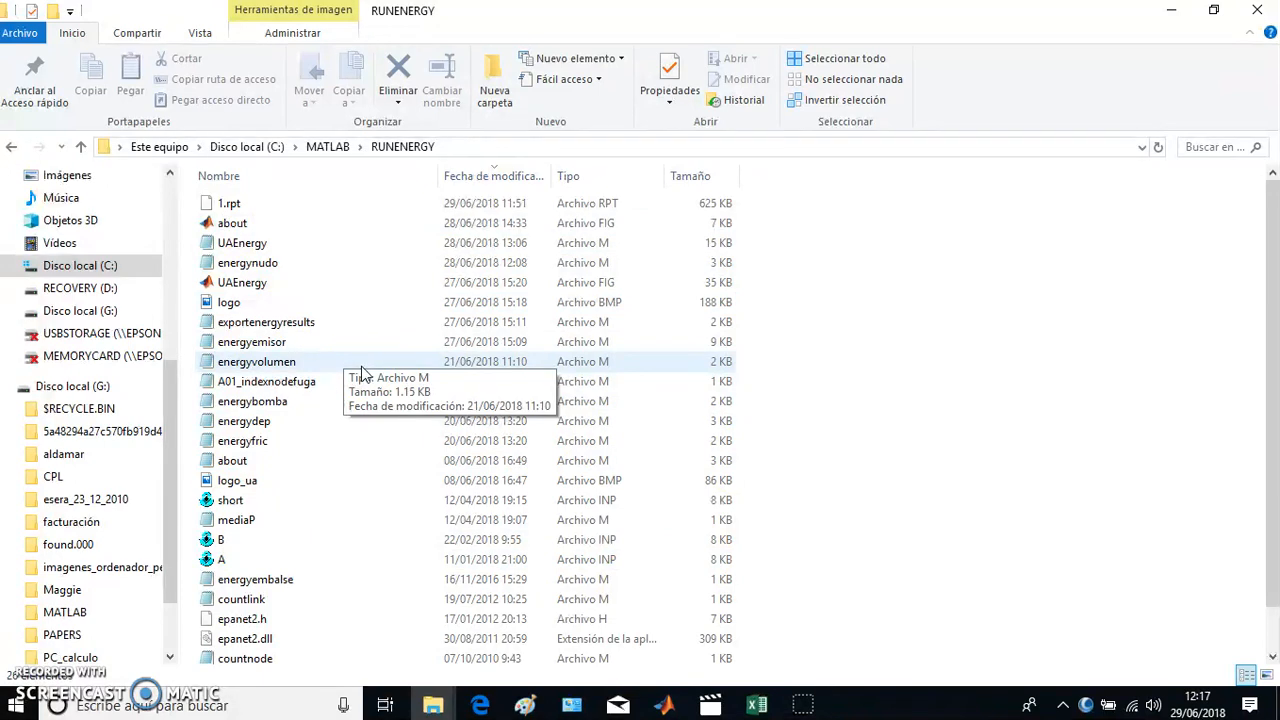
- Examine the UAEnergy scripts, figure files, EPANET toolkit files and sample .inp networks in the RUNENERGY folder
{"action": "left_click", "coordinate": [349, 379]}
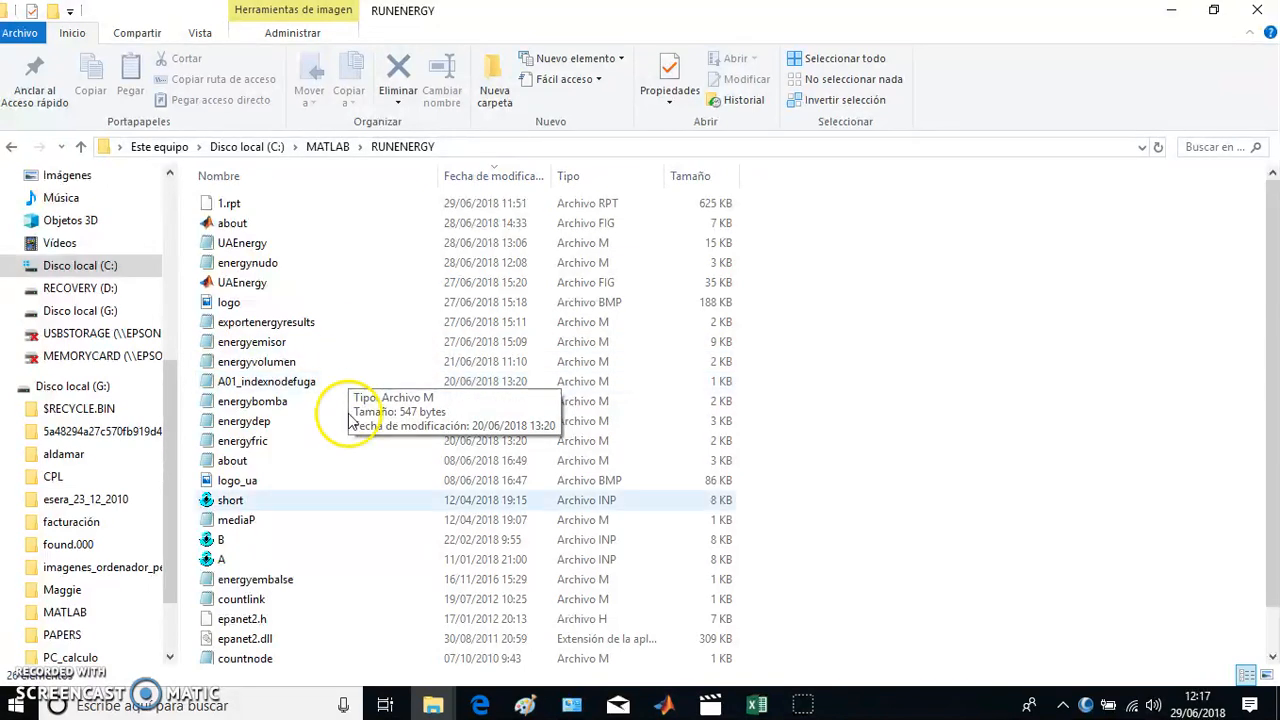
{"action": "left_click", "coordinate": [297, 262]}
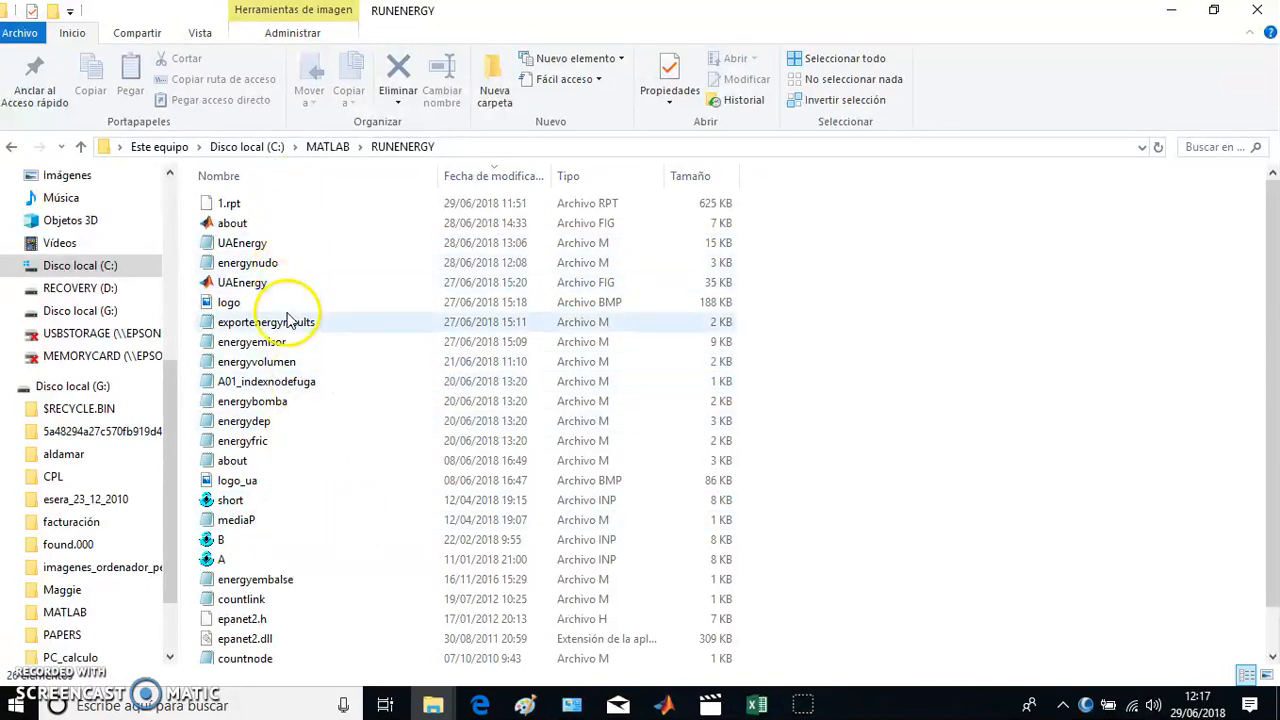
{"action": "left_click", "coordinate": [252, 229]}
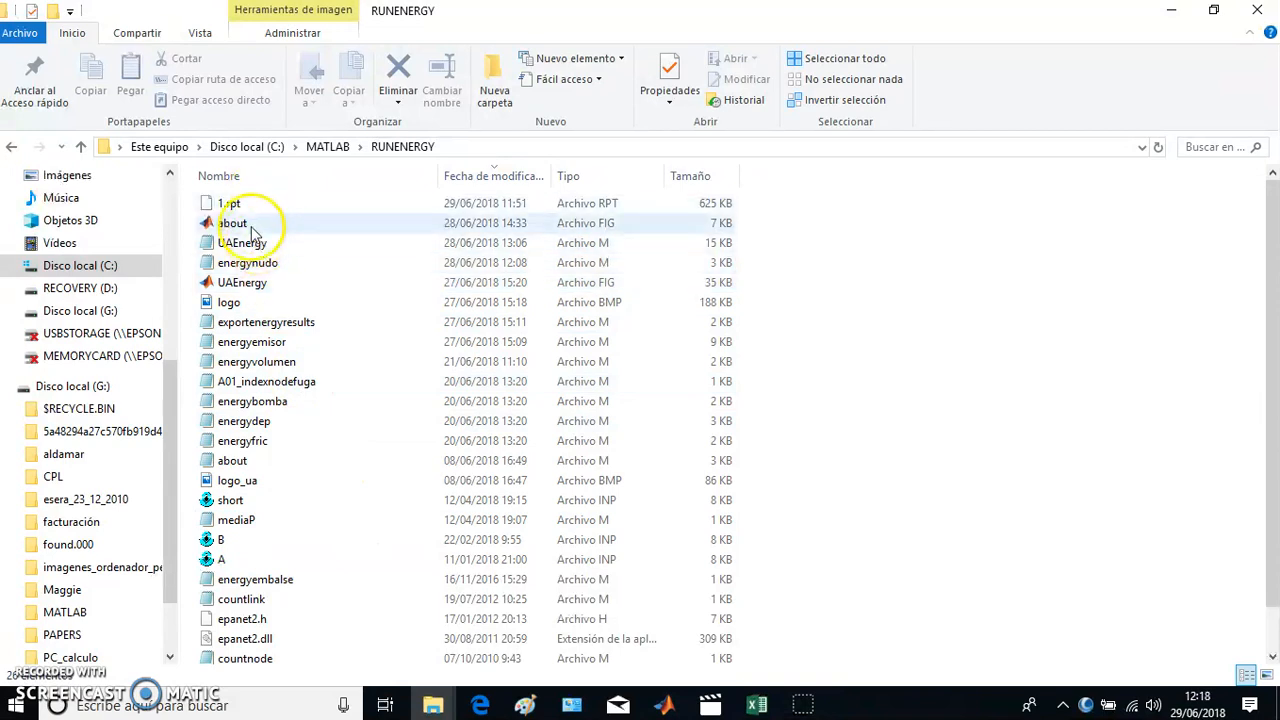
{"action": "left_click", "coordinate": [254, 284]}
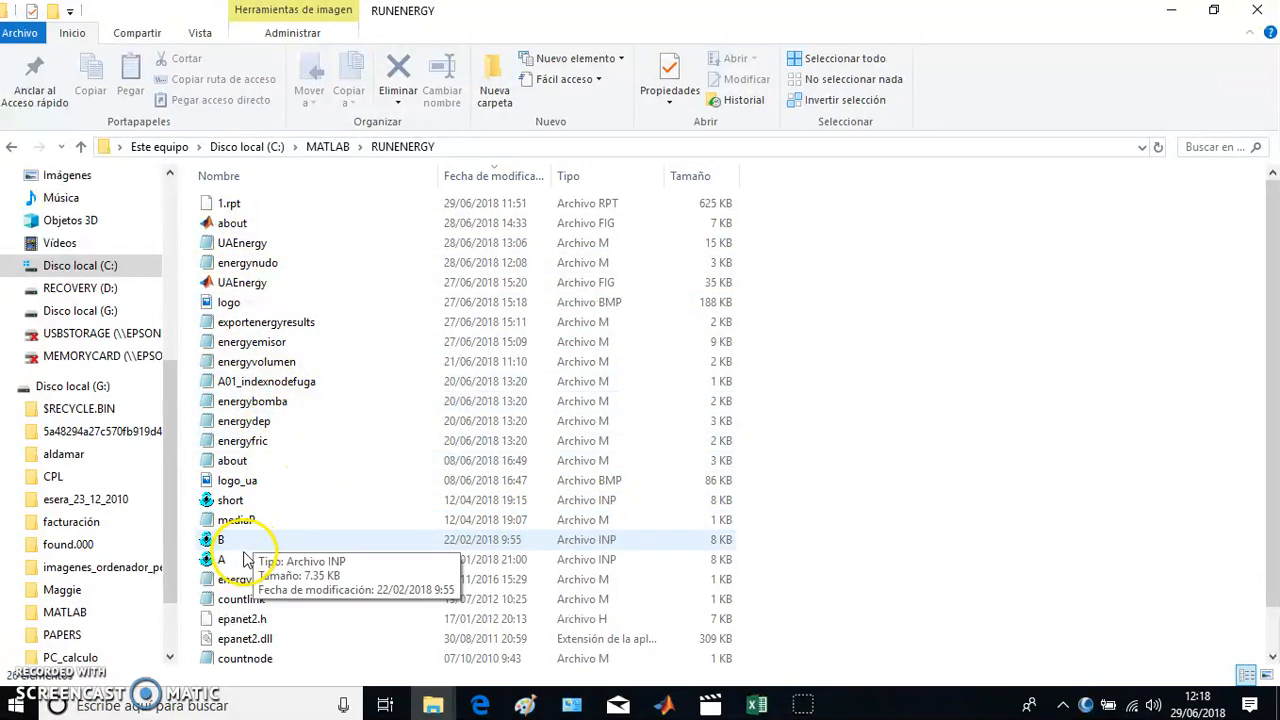
{"action": "scroll", "coordinate": [244, 565], "scroll_direction": "down", "scroll_amount": 1}
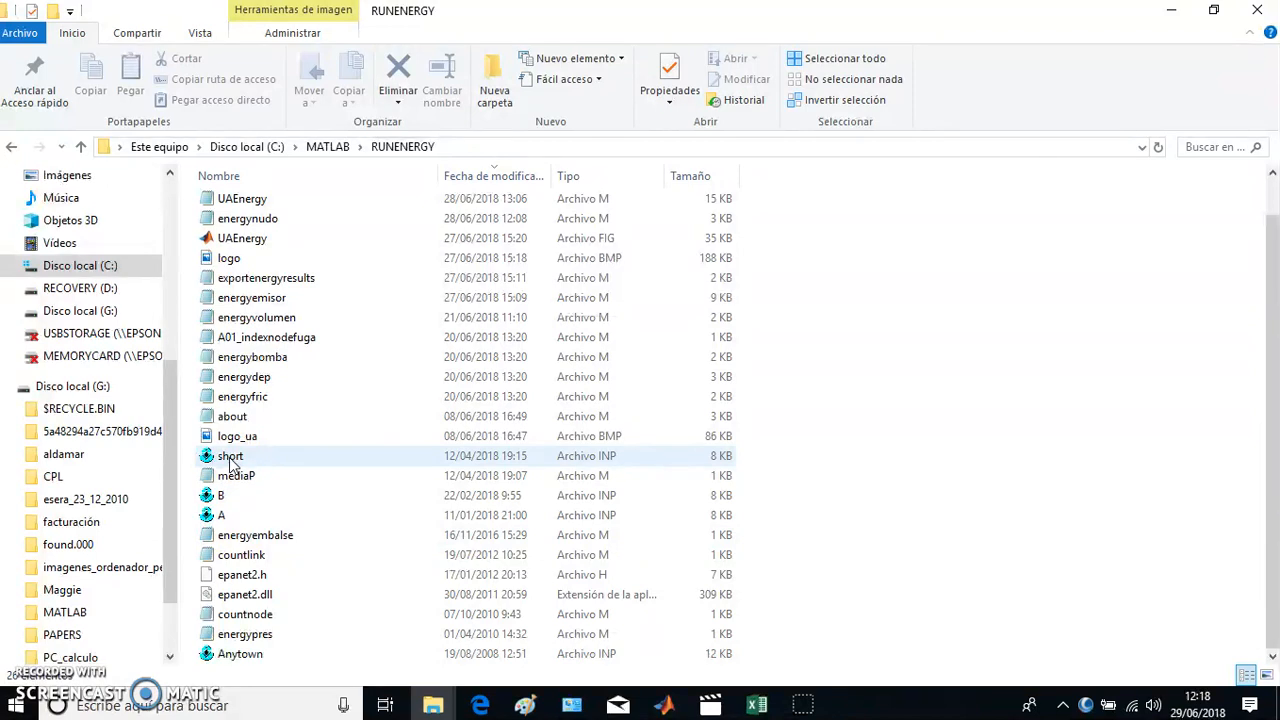
- Open the sample network A.inp in EPANET at full window size, inspect its network map, and close it
{"action": "double_click", "coordinate": [224, 515]}
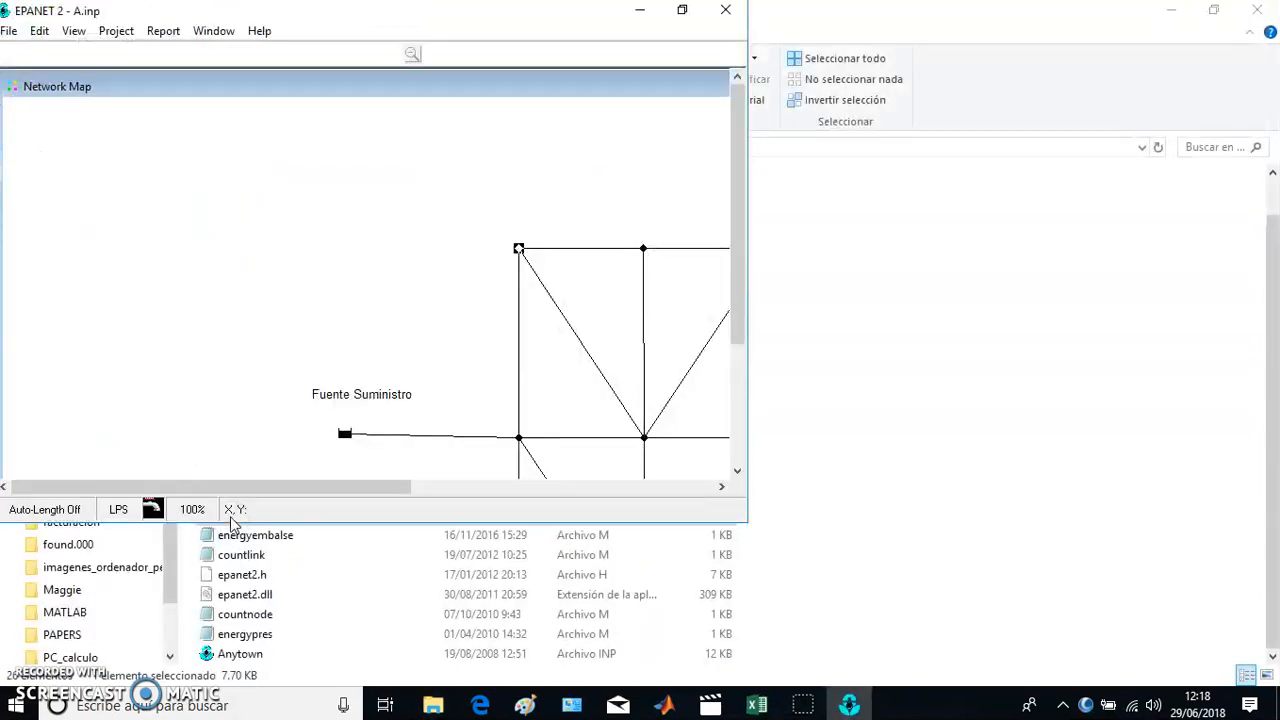
{"action": "left_click", "coordinate": [682, 10]}
{"action": "left_click", "coordinate": [957, 195]}
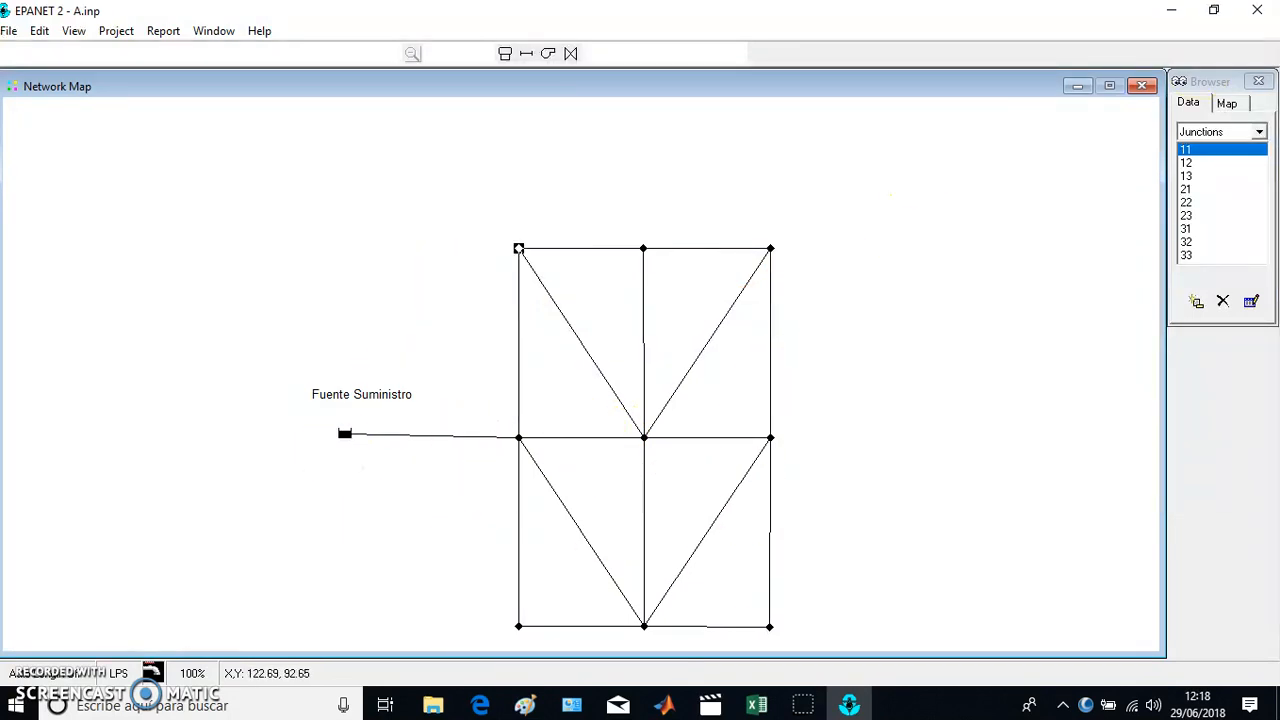
{"action": "left_click", "coordinate": [1257, 10]}
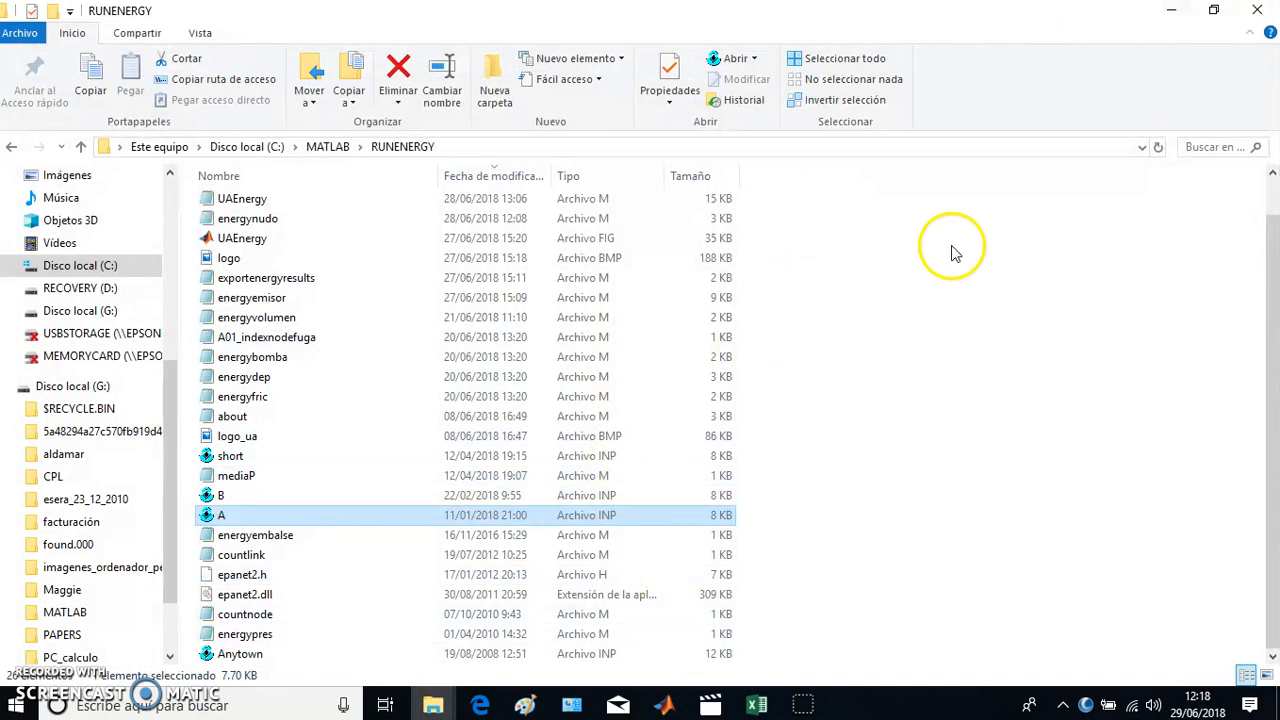
- Minimize the open windows to reach the desktop, and switch to MATLAB to check the RUNENERGY current folder
{"action": "left_click", "coordinate": [1171, 10]}
{"action": "left_click", "coordinate": [1171, 12]}
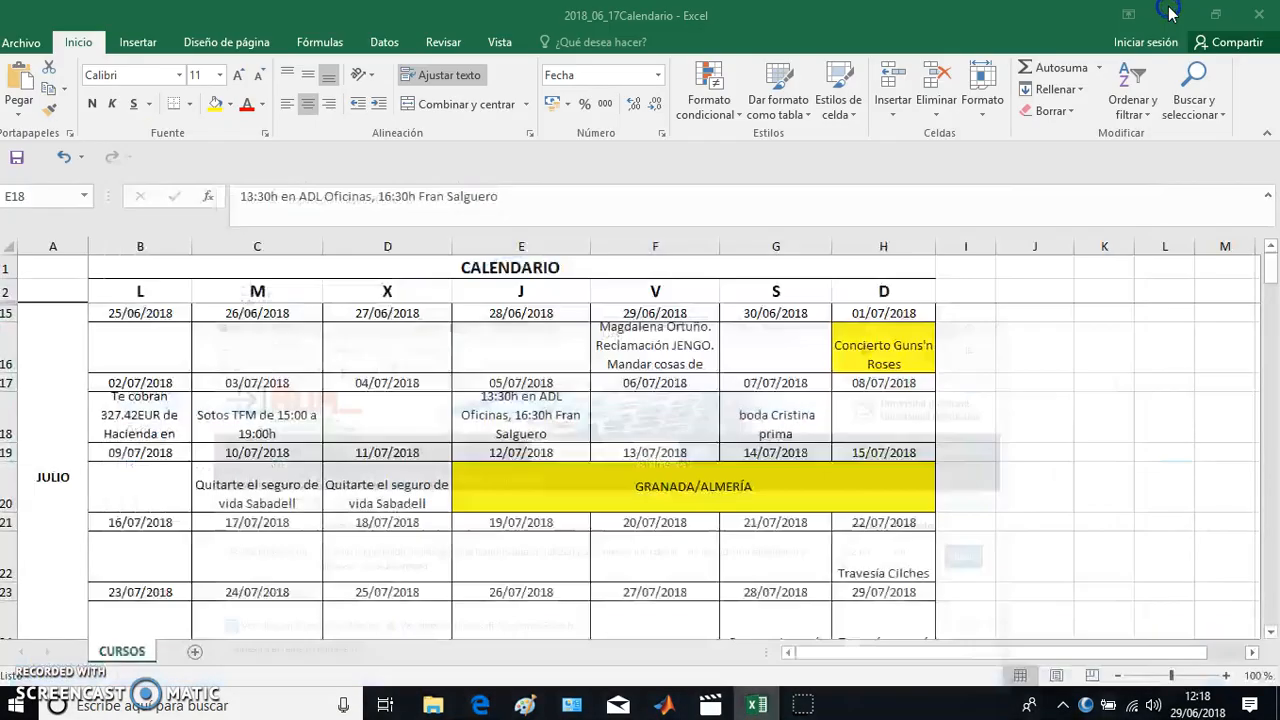
{"action": "left_click", "coordinate": [1171, 12]}
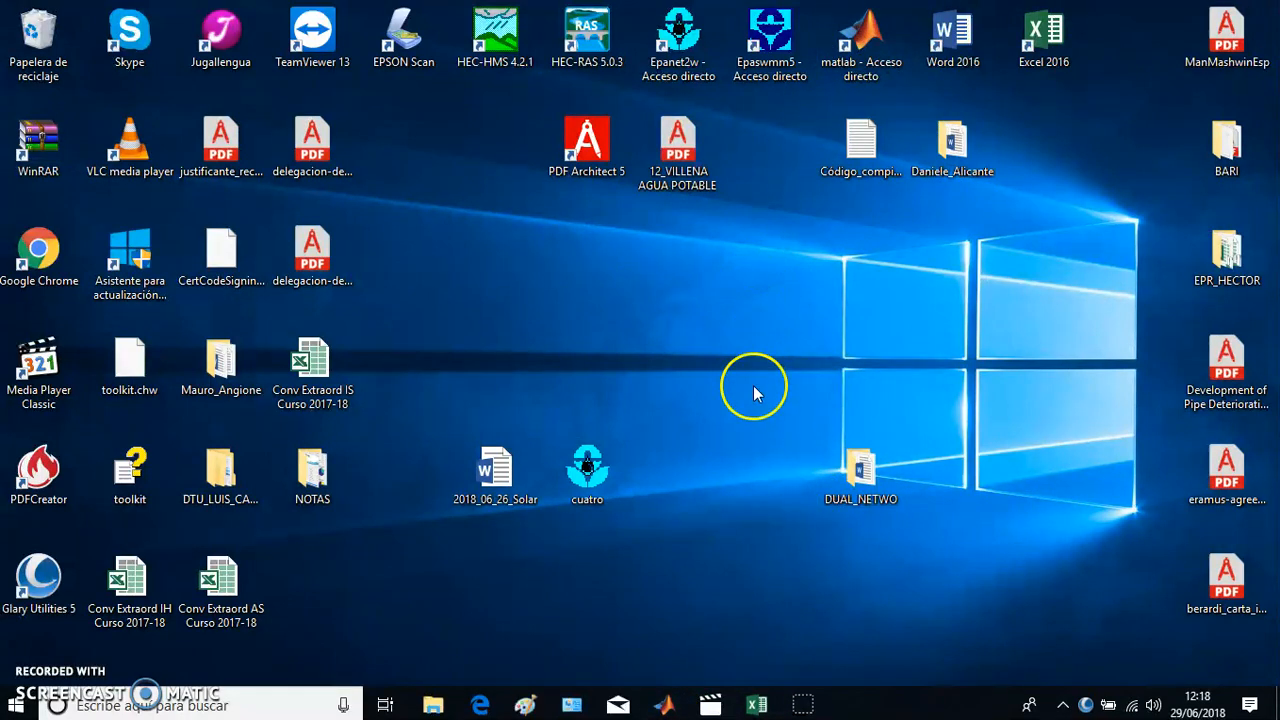
{"action": "left_click", "coordinate": [664, 702]}
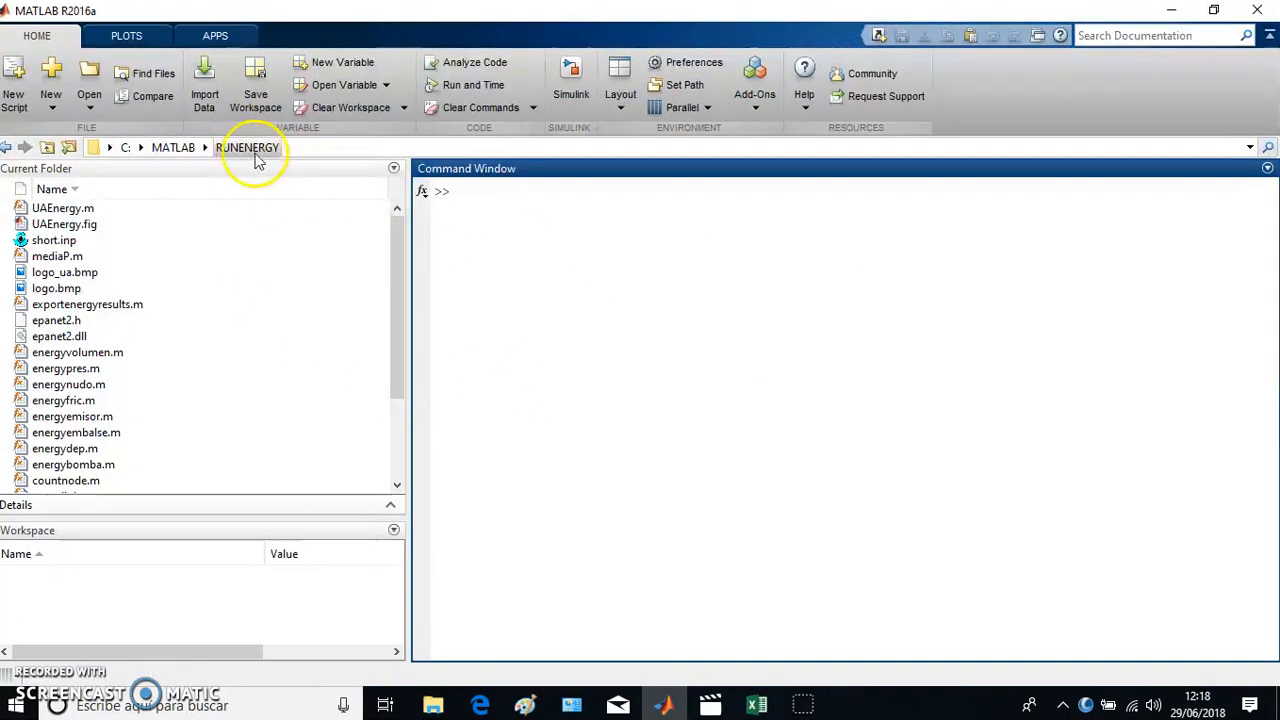
{"action": "left_click", "coordinate": [395, 290]}
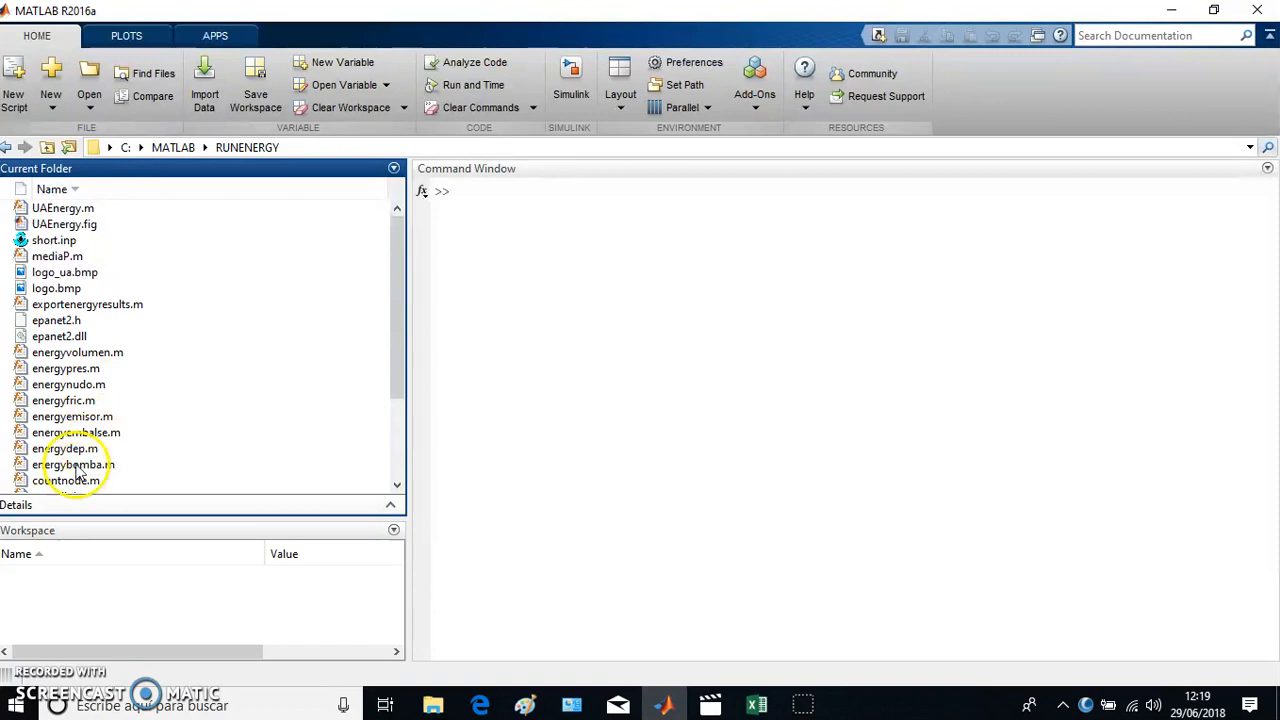
- Run setenv('MW_MINGW64_LOC','C:\TDM-GCC-64') in the Command Window, and highlight its variable name and compiler path in turn
{"action": "left_click", "coordinate": [516, 203]}
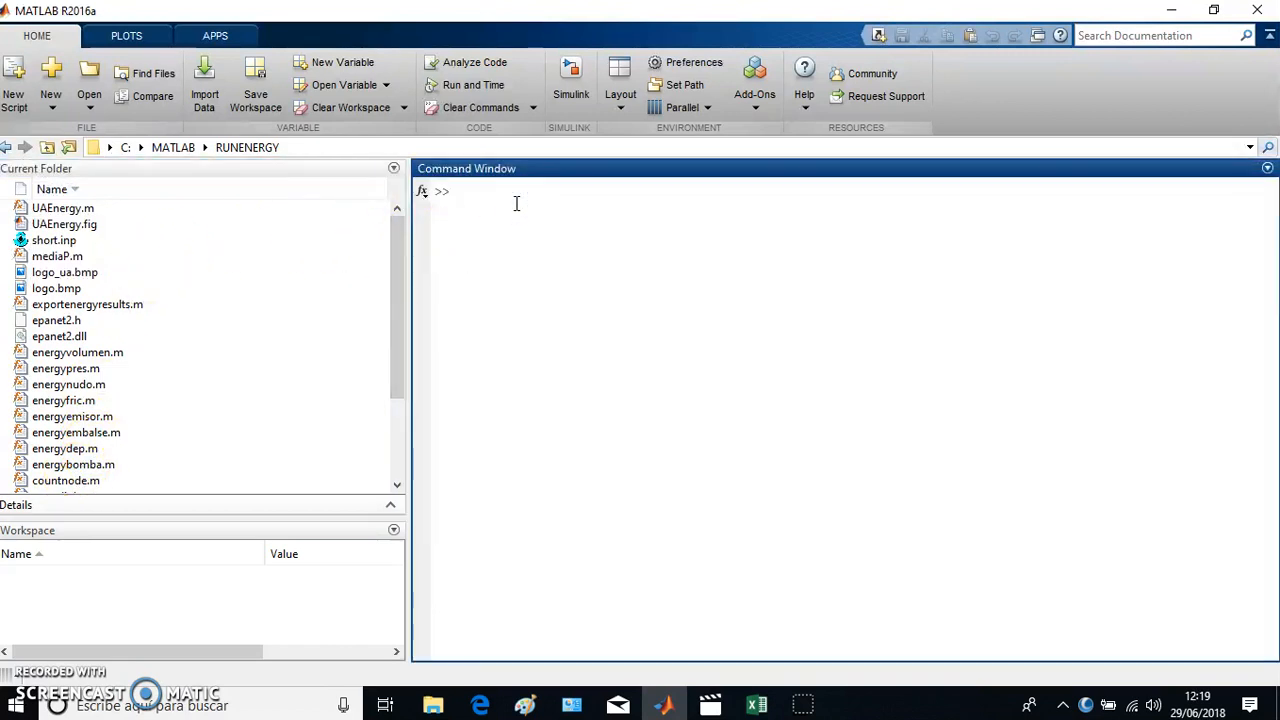
{"action": "key", "text": "Up"}
{"action": "key", "text": "Up"}
{"action": "key", "text": "Up"}
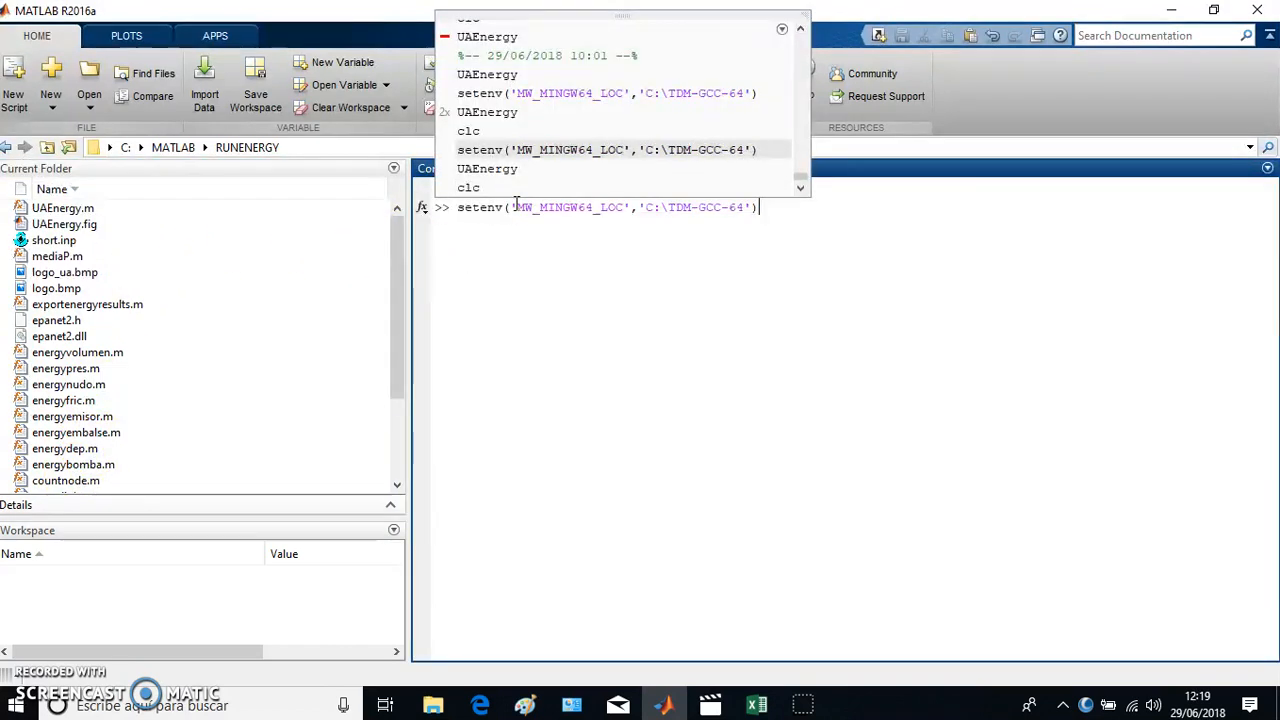
{"action": "key", "text": "Return"}
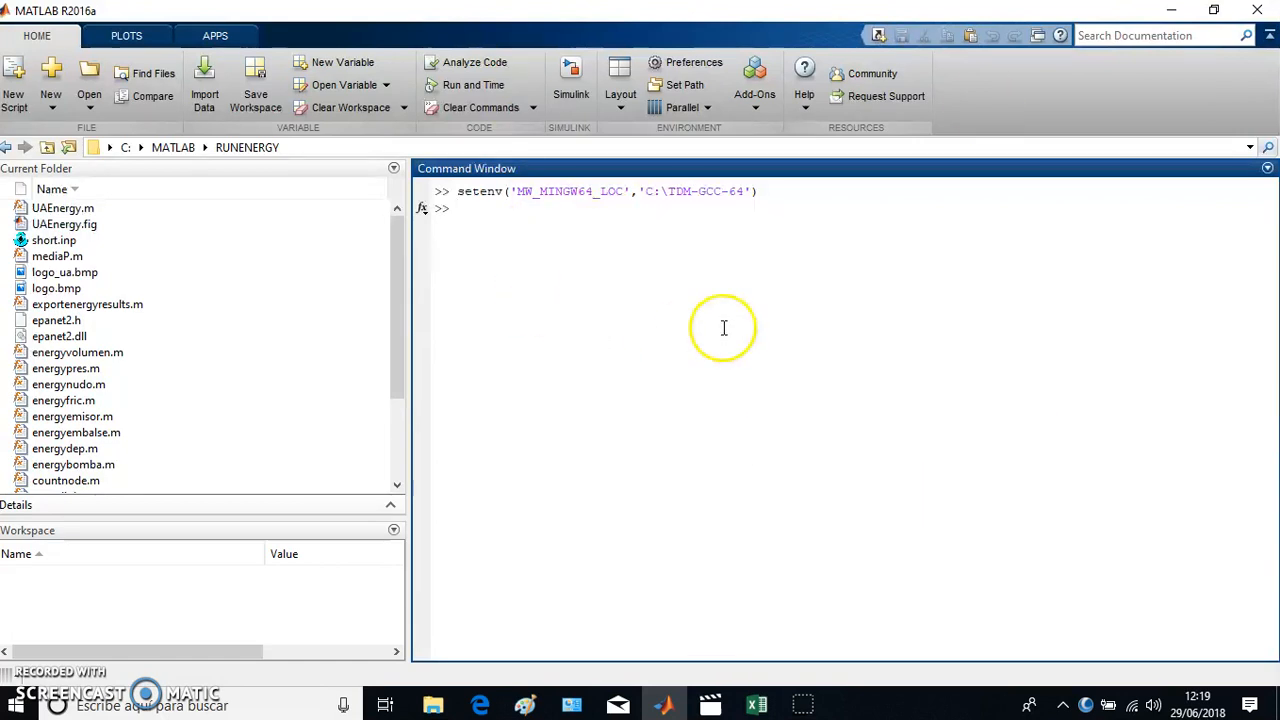
{"action": "left_click_drag", "start_coordinate": [515, 191], "coordinate": [624, 191]}
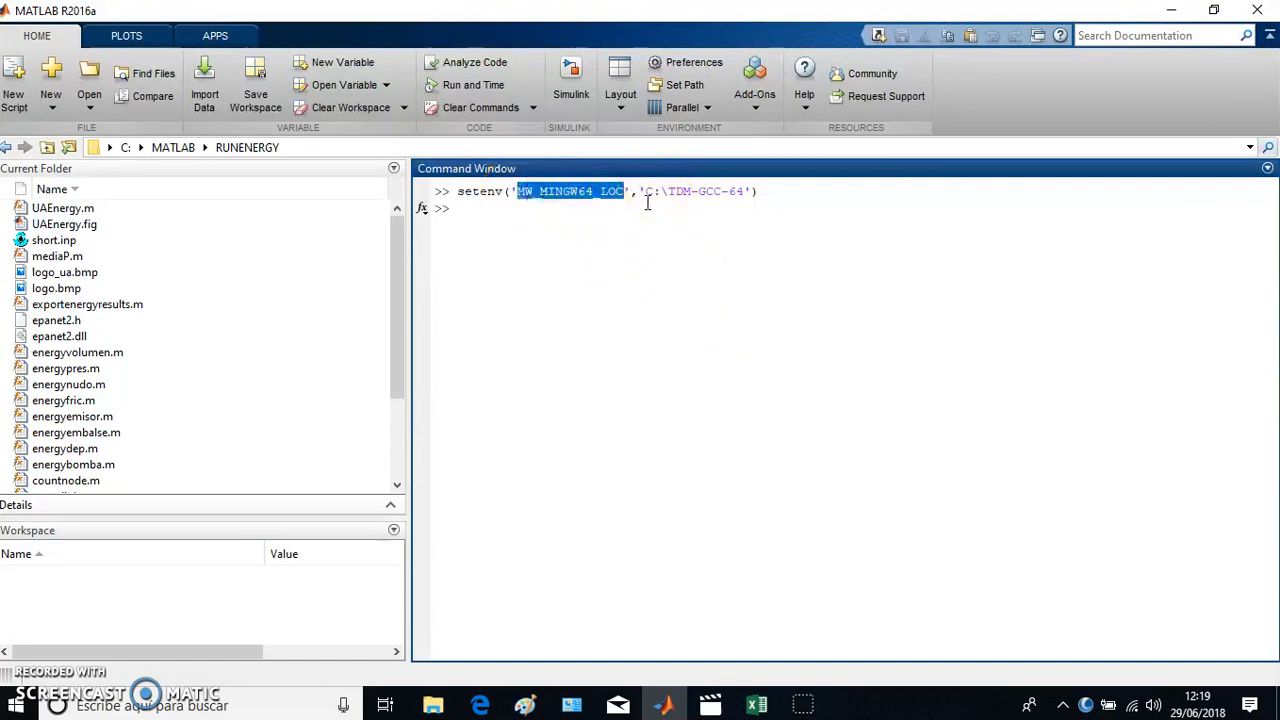
{"action": "left_click", "coordinate": [645, 191]}
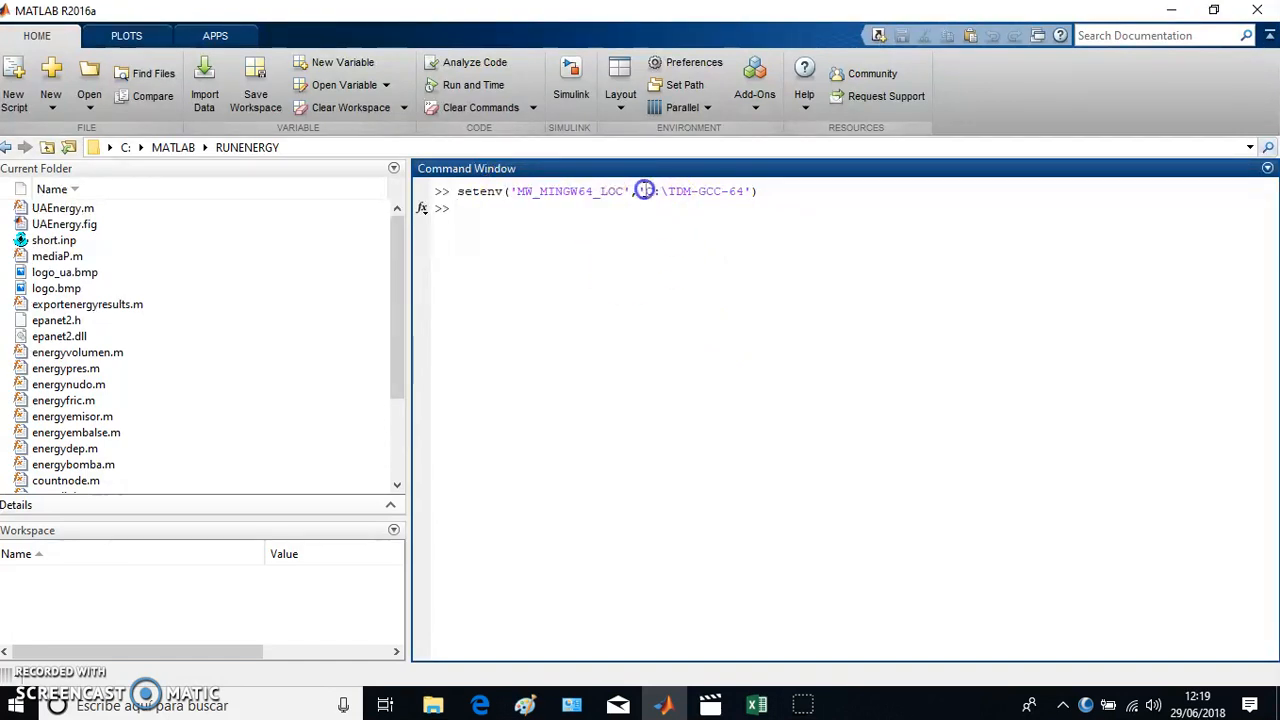
{"action": "left_click_drag", "start_coordinate": [645, 191], "coordinate": [744, 201]}
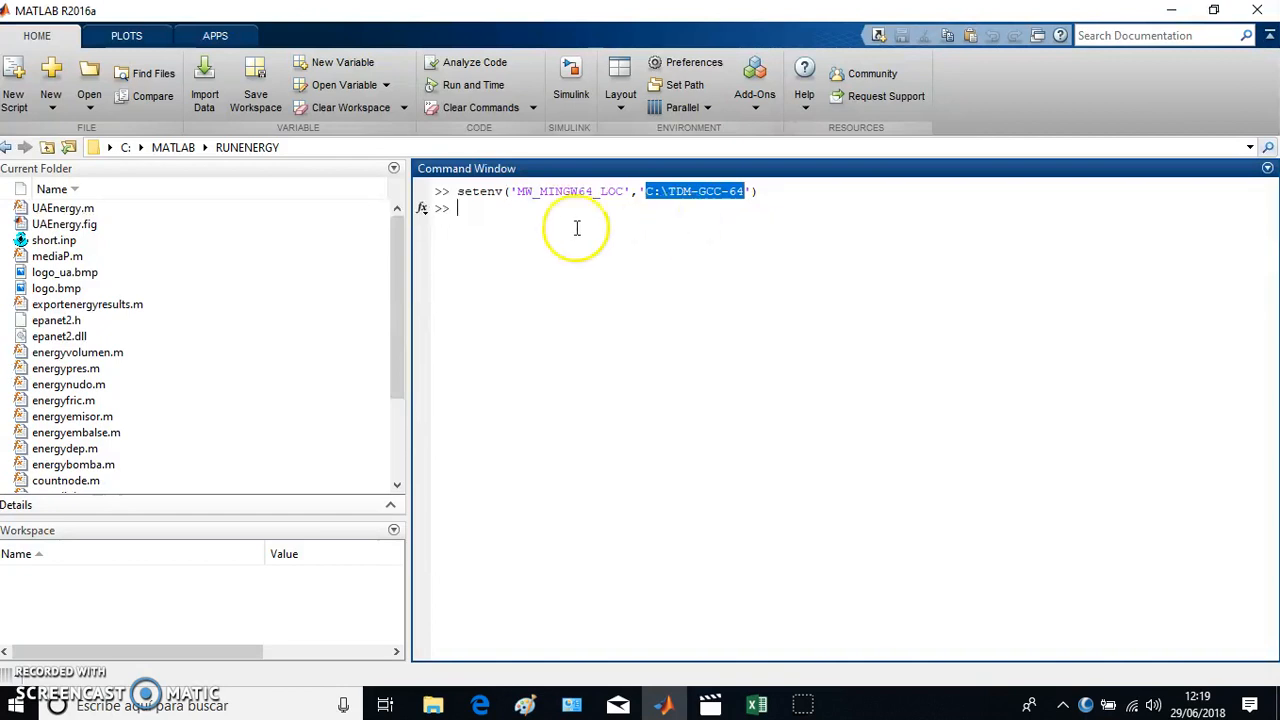
{"action": "left_click", "coordinate": [533, 232]}
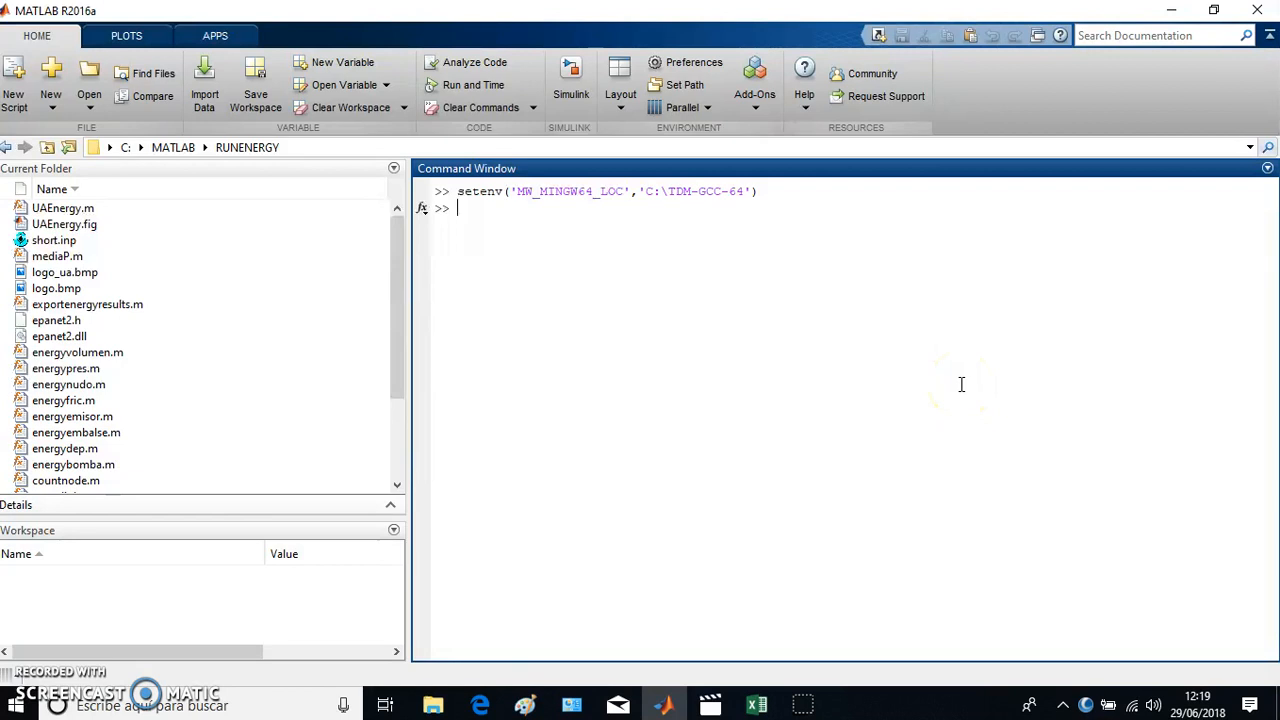
- Launch the UAEnergy tool by running UAEnergy in the Command Window
{"action": "type", "text": "UAEnergy"}
{"action": "key", "text": "Return"}
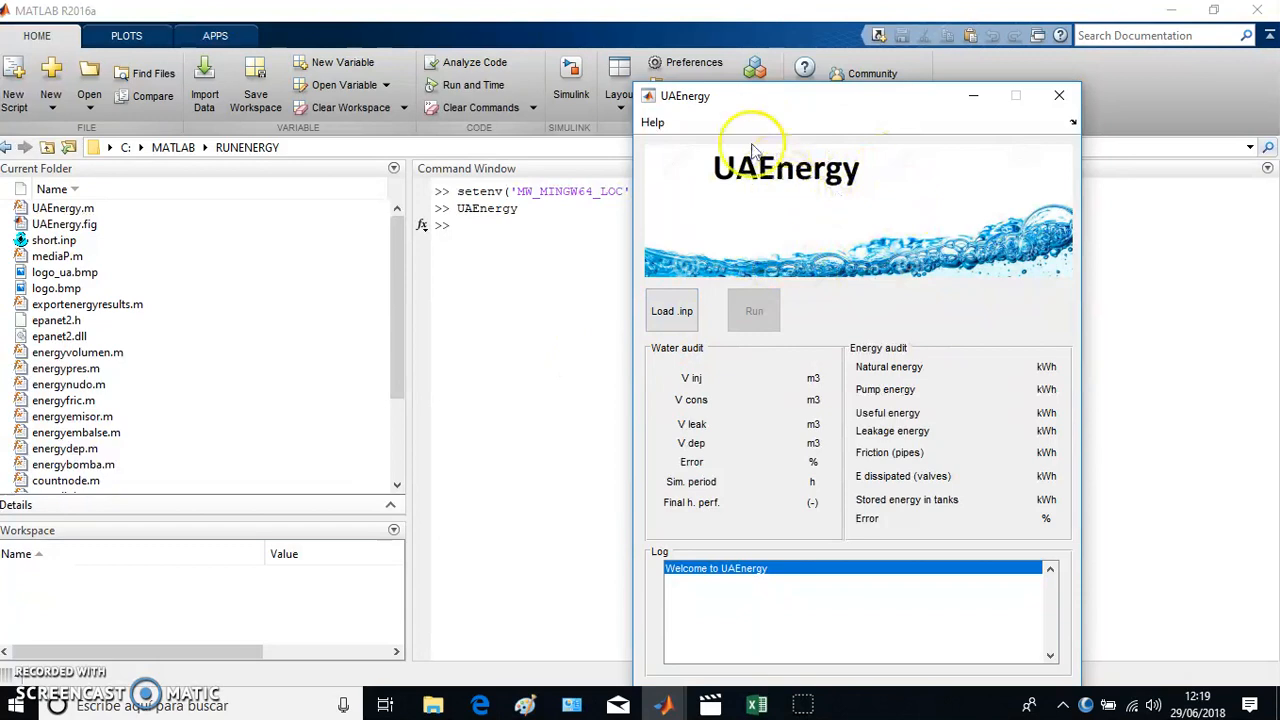
- Open UAEnergy's about information, move its window clear of the tool to read the credits, and close it
{"action": "left_click", "coordinate": [656, 124]}
{"action": "left_click", "coordinate": [668, 145]}
{"action": "left_click_drag", "start_coordinate": [838, 45], "coordinate": [368, 107]}
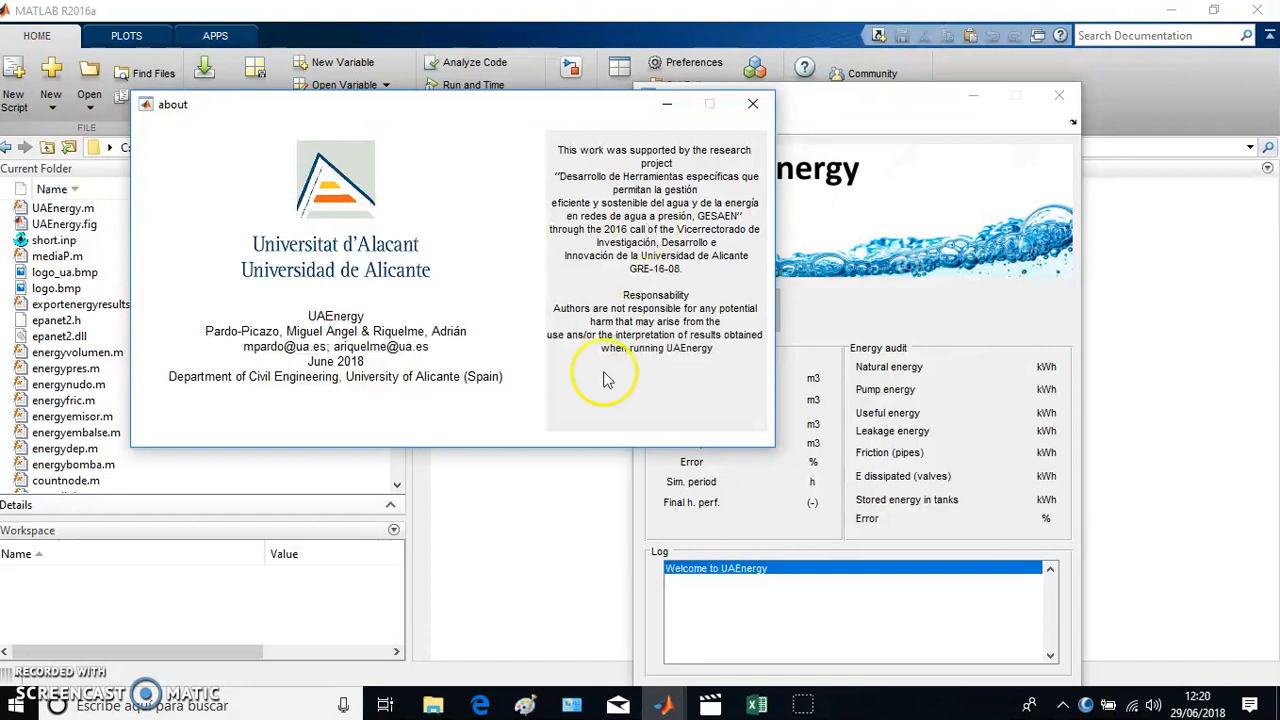
{"action": "left_click", "coordinate": [752, 103]}
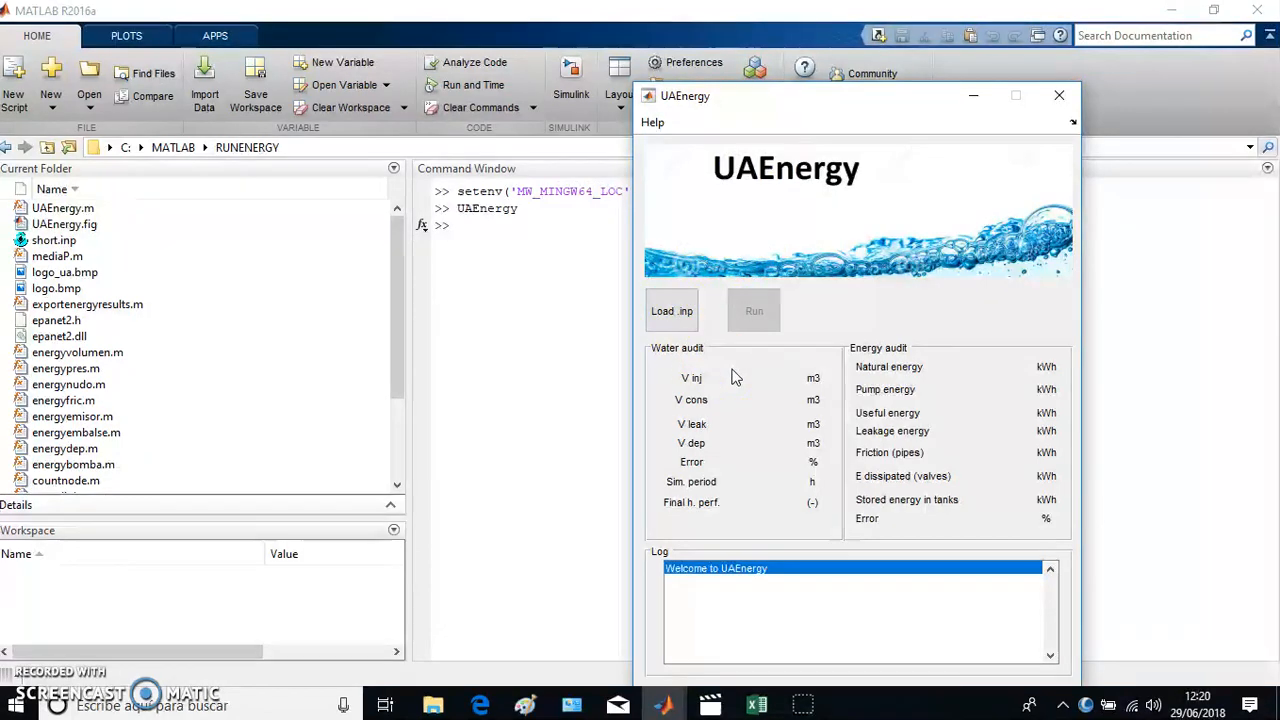
- Load the water network short.inp from the RUNENERGY folder into UAEnergy
{"action": "left_click", "coordinate": [680, 323]}
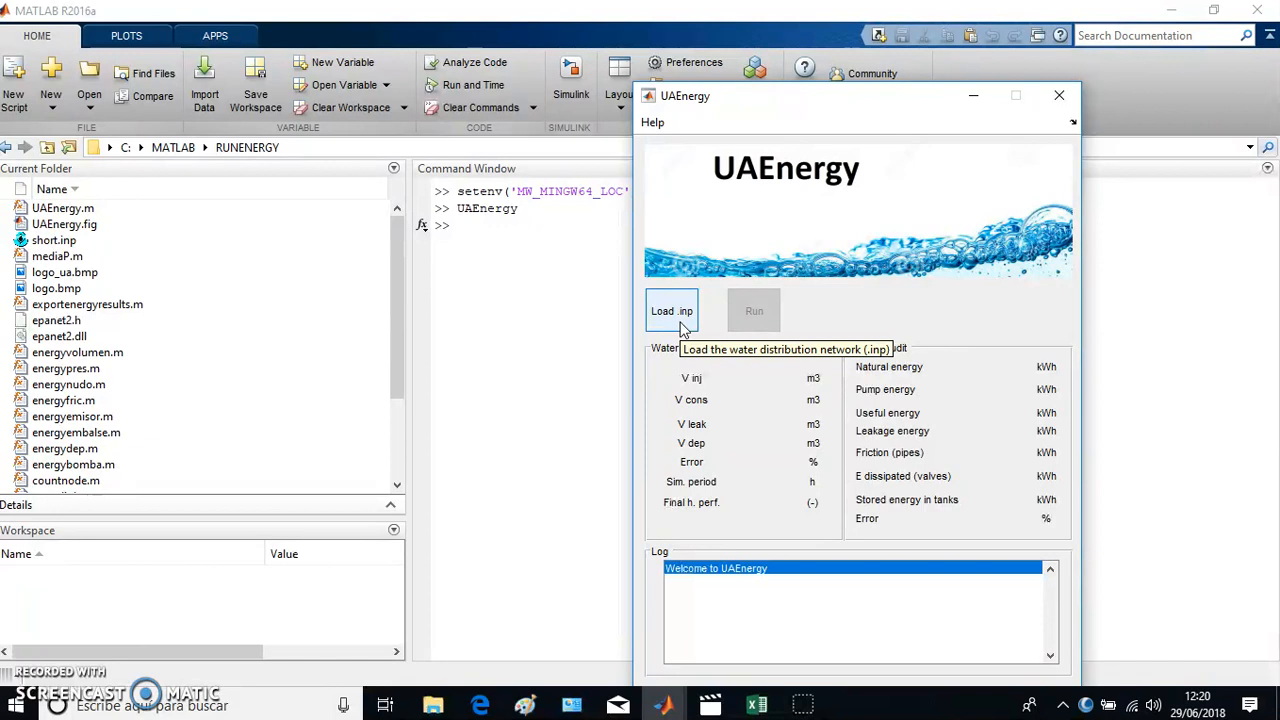
{"action": "left_click", "coordinate": [680, 323]}
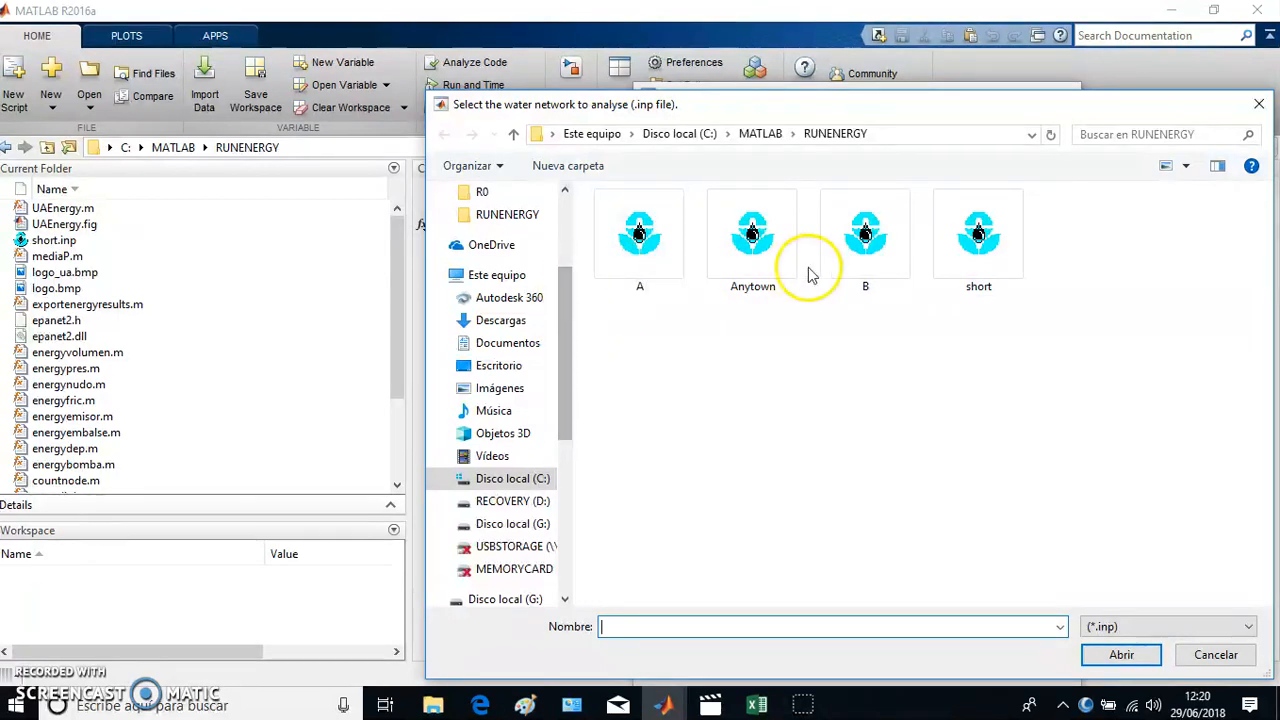
{"action": "left_click", "coordinate": [1015, 240]}
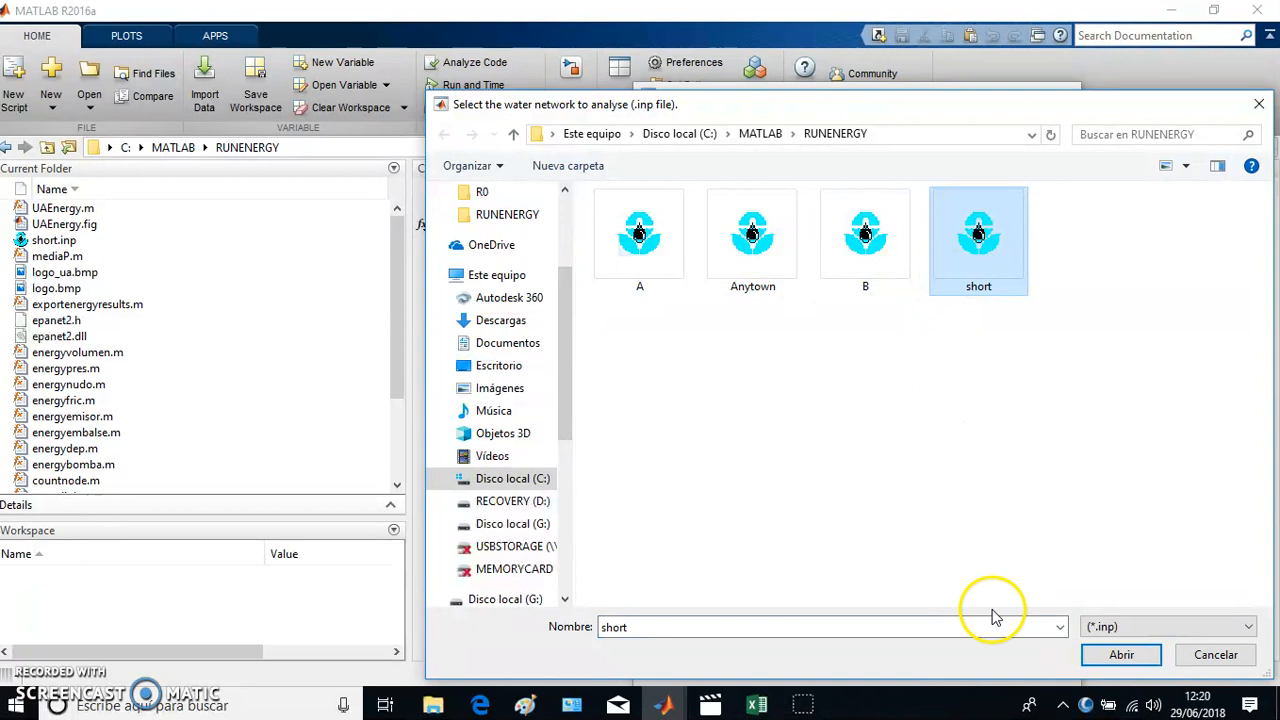
{"action": "left_click", "coordinate": [1110, 656]}
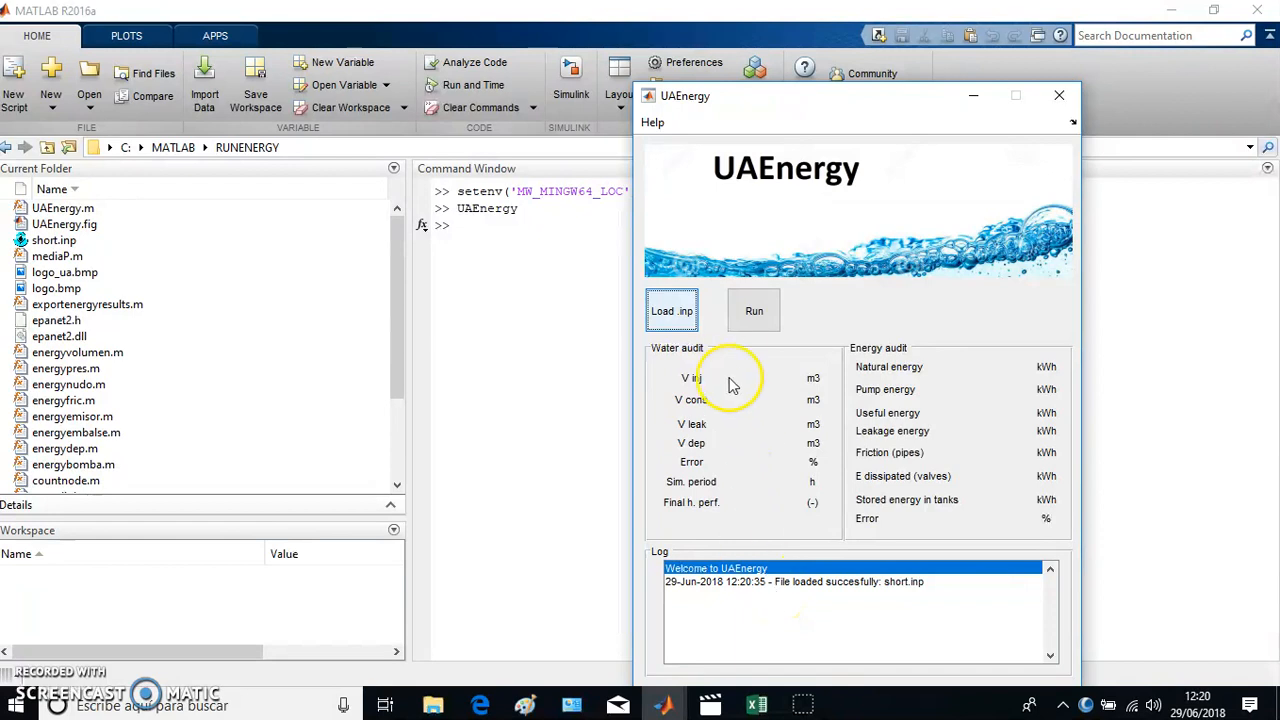
- Run the energy audit of the loaded network and place the pie chart figure beside the UAEnergy window
{"action": "left_click", "coordinate": [751, 312]}
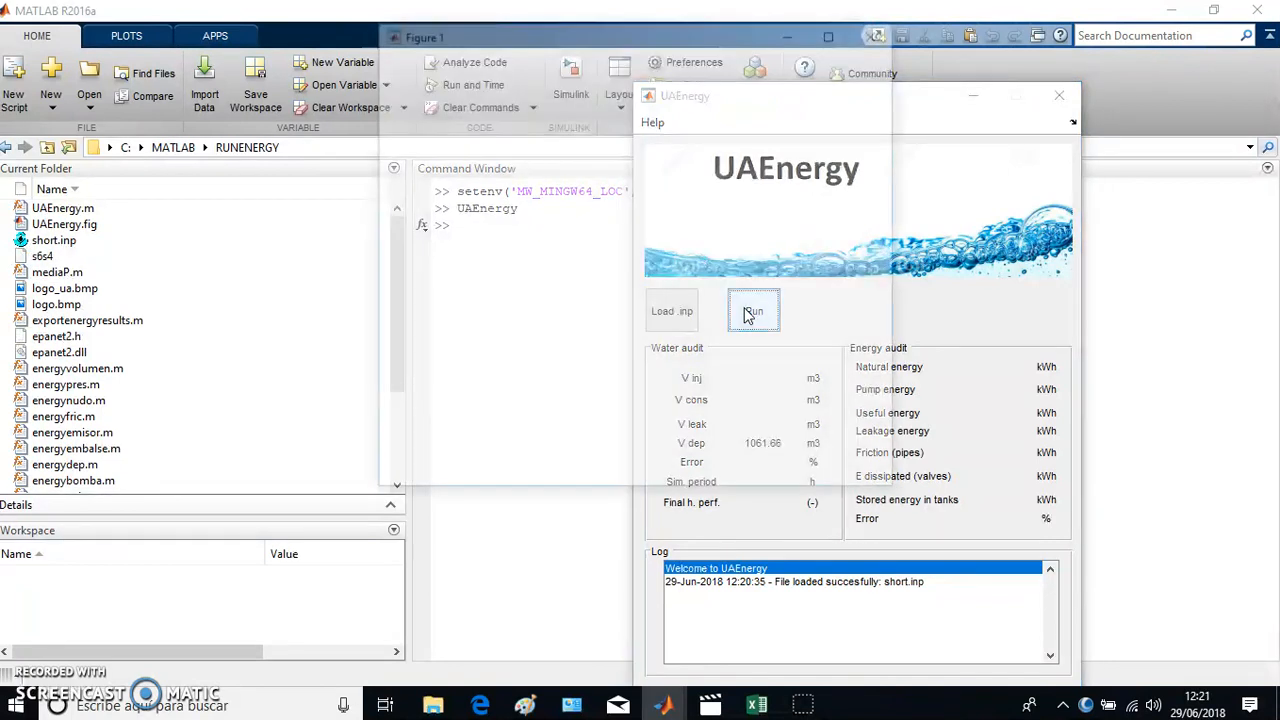
{"action": "left_click_drag", "start_coordinate": [687, 34], "coordinate": [409, 105]}
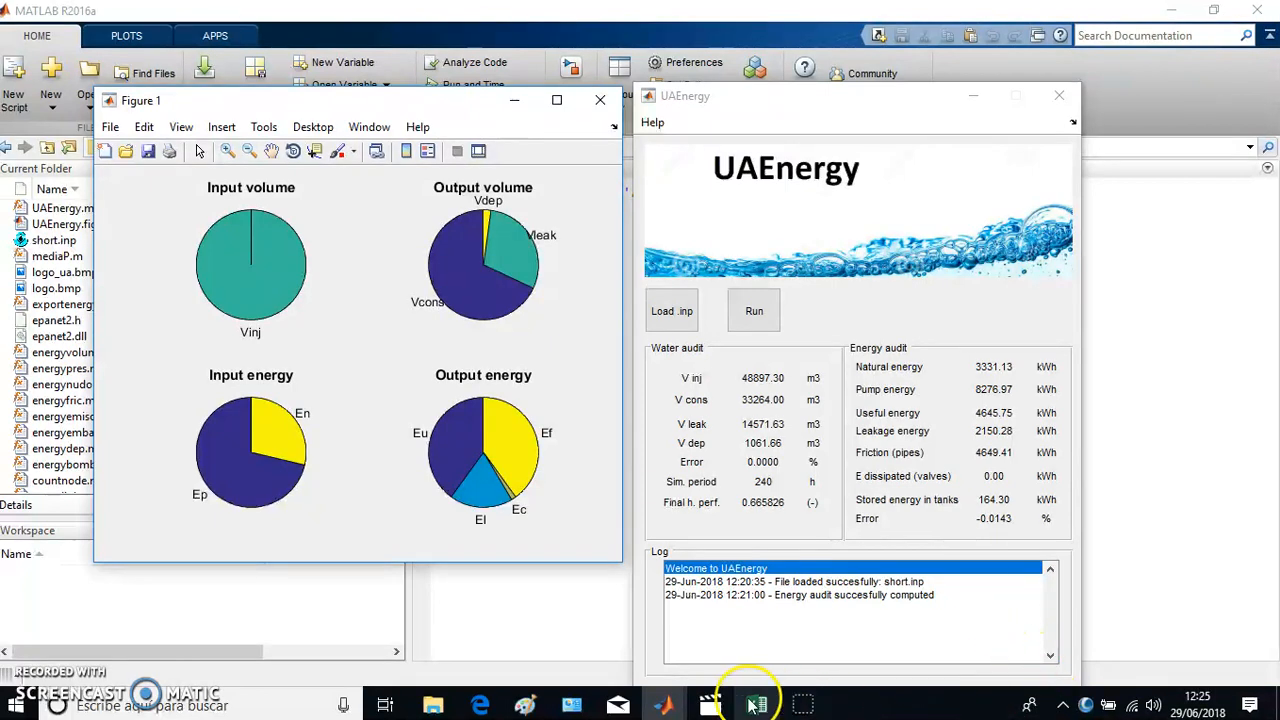
{"action": "left_click", "coordinate": [710, 705]}
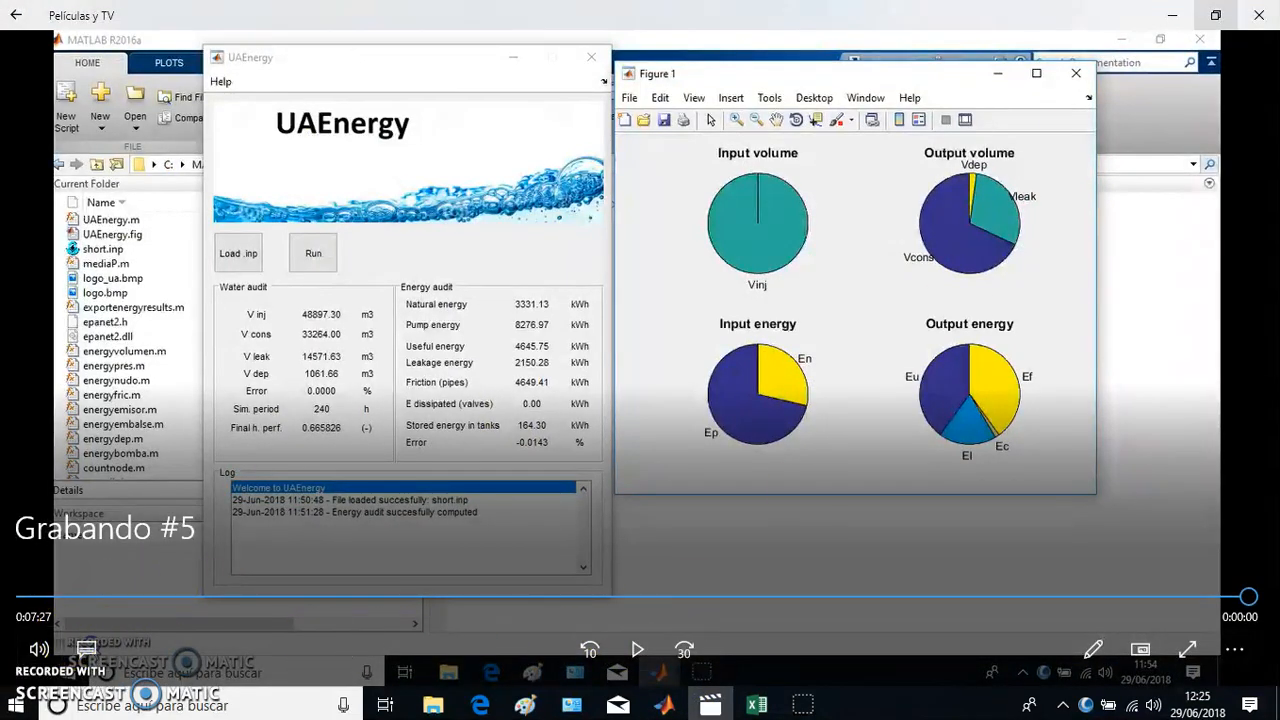
{"action": "left_click", "coordinate": [1172, 15]}
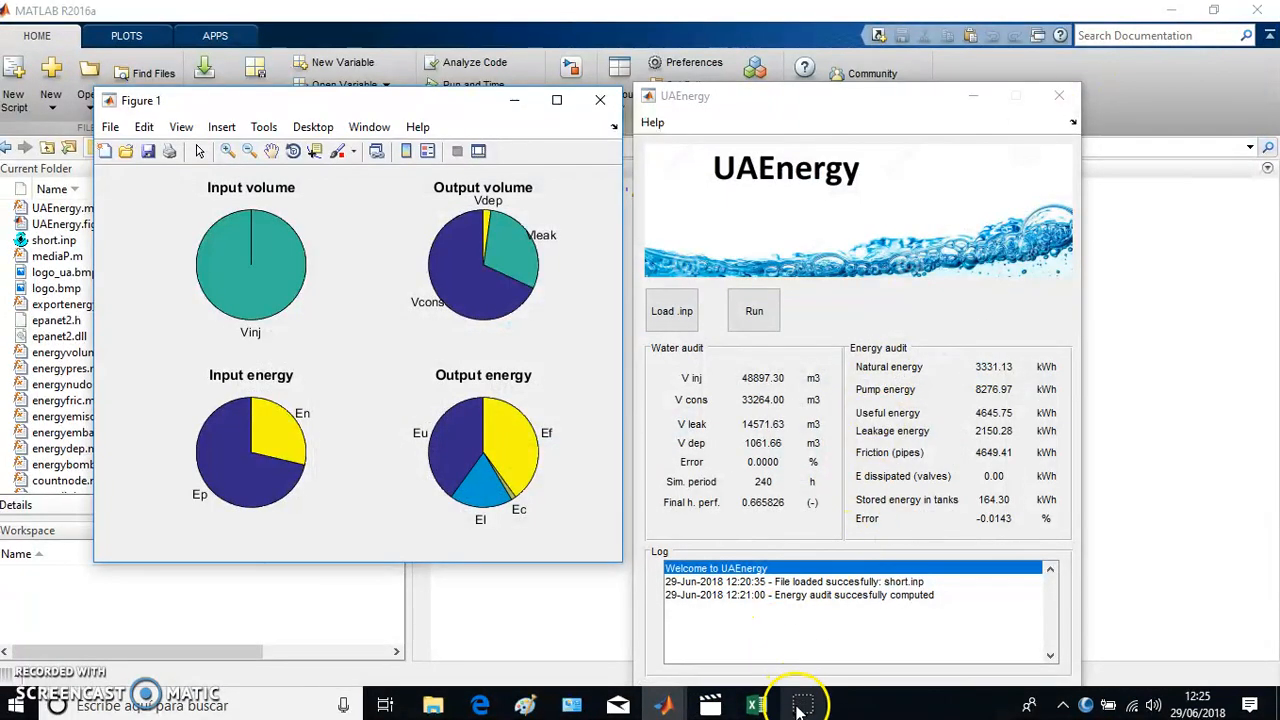